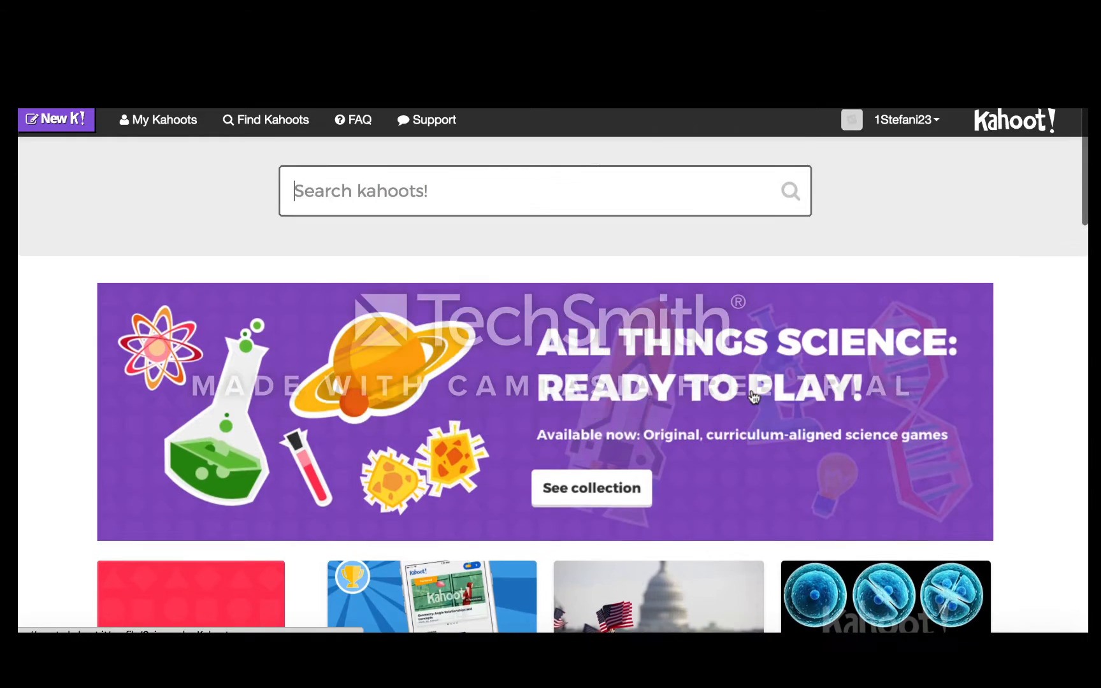
Browse the featured kahoots on the home page, including the Top picks and Science collections
{"action": "scroll", "coordinate": [752, 394], "scroll_direction": "down", "scroll_amount": 4}
{"action": "scroll", "coordinate": [765, 437], "scroll_direction": "down", "scroll_amount": 2}
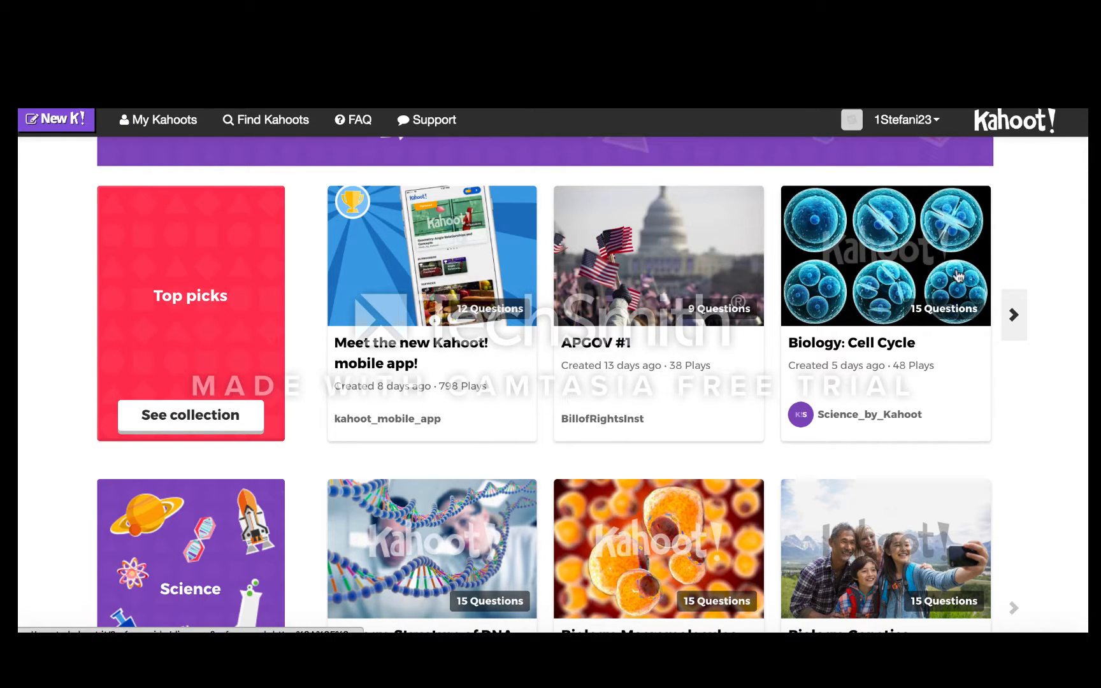
{"action": "scroll", "coordinate": [890, 428], "scroll_direction": "down", "scroll_amount": 1}
{"action": "scroll", "coordinate": [890, 428], "scroll_direction": "down", "scroll_amount": 3}
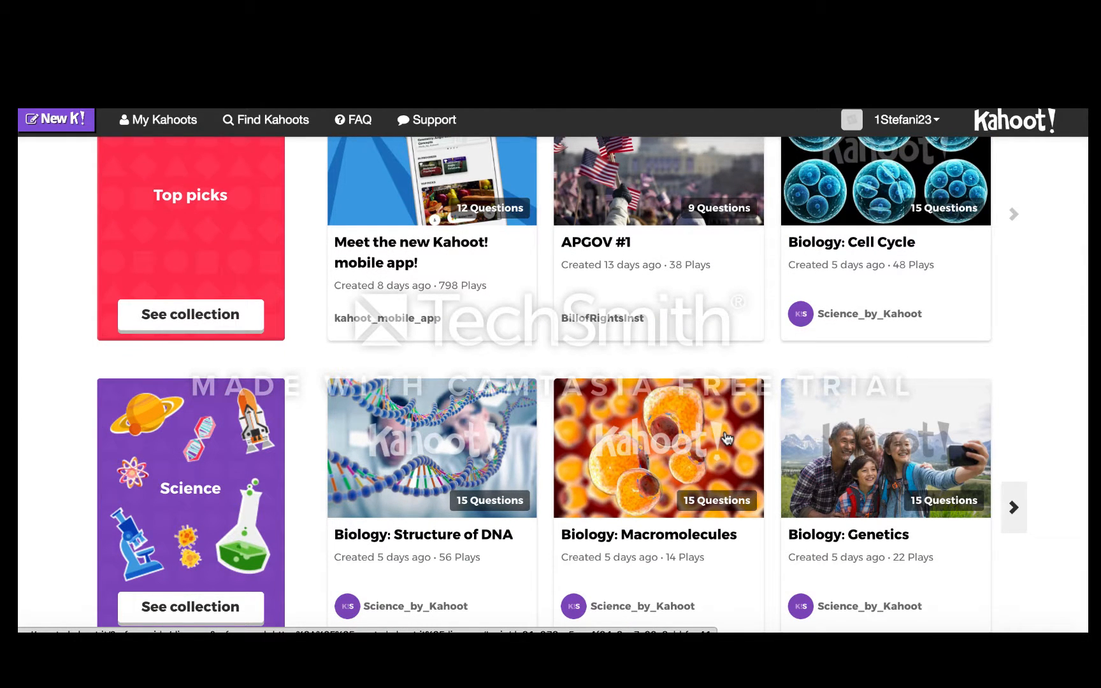
{"action": "scroll", "coordinate": [676, 496], "scroll_direction": "up", "scroll_amount": 4}
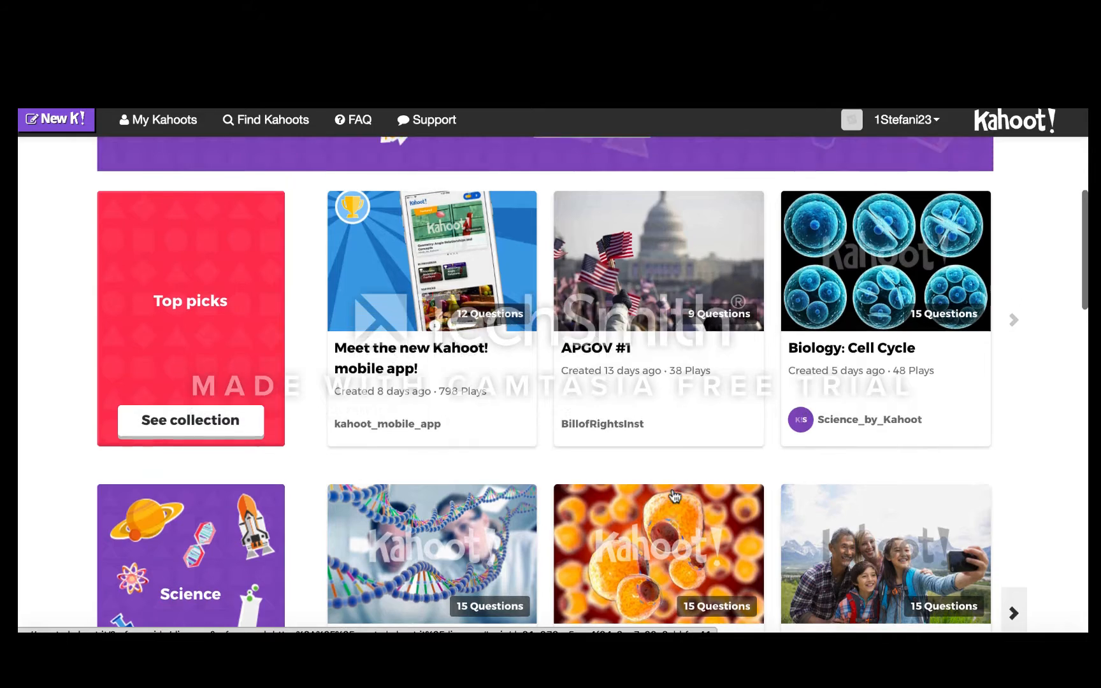
{"action": "scroll", "coordinate": [674, 496], "scroll_direction": "up", "scroll_amount": 12}
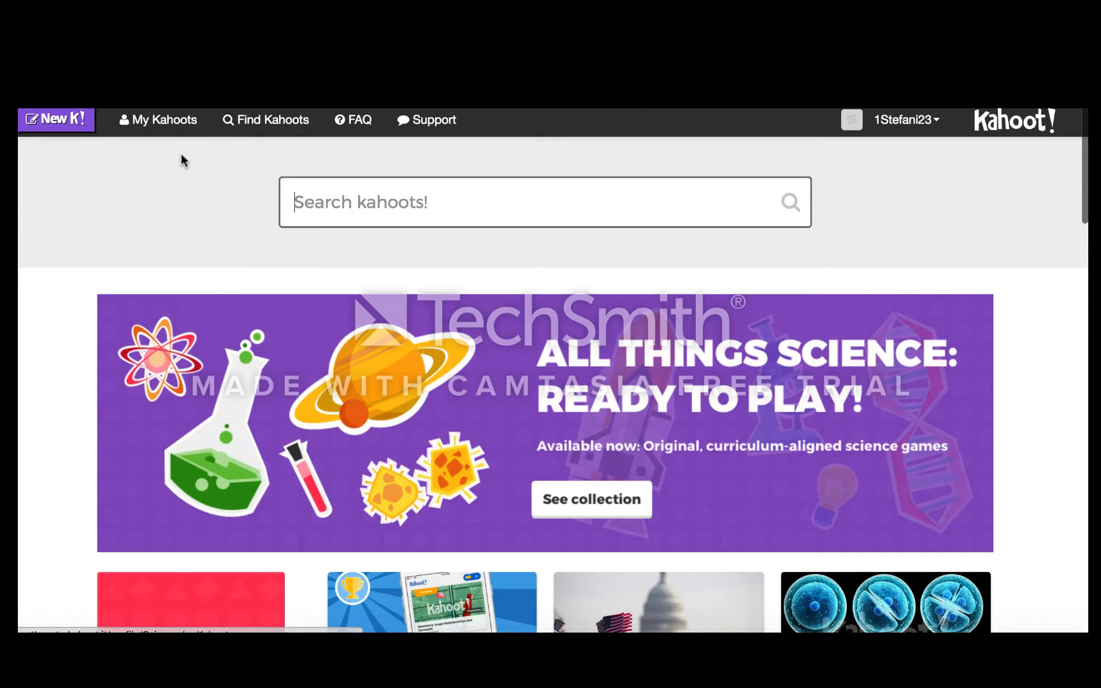
Start a new kahoot of the Quiz type
{"action": "left_click", "coordinate": [72, 132]}
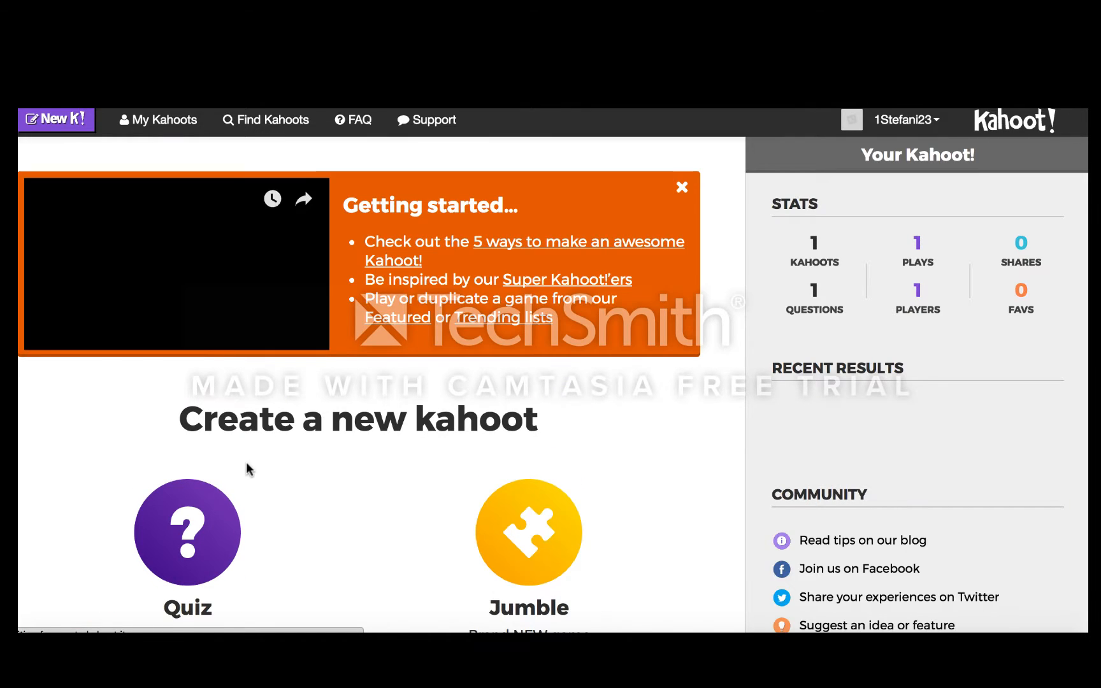
{"action": "scroll", "coordinate": [216, 544], "scroll_direction": "down", "scroll_amount": 3}
{"action": "scroll", "coordinate": [215, 544], "scroll_direction": "down", "scroll_amount": 2}
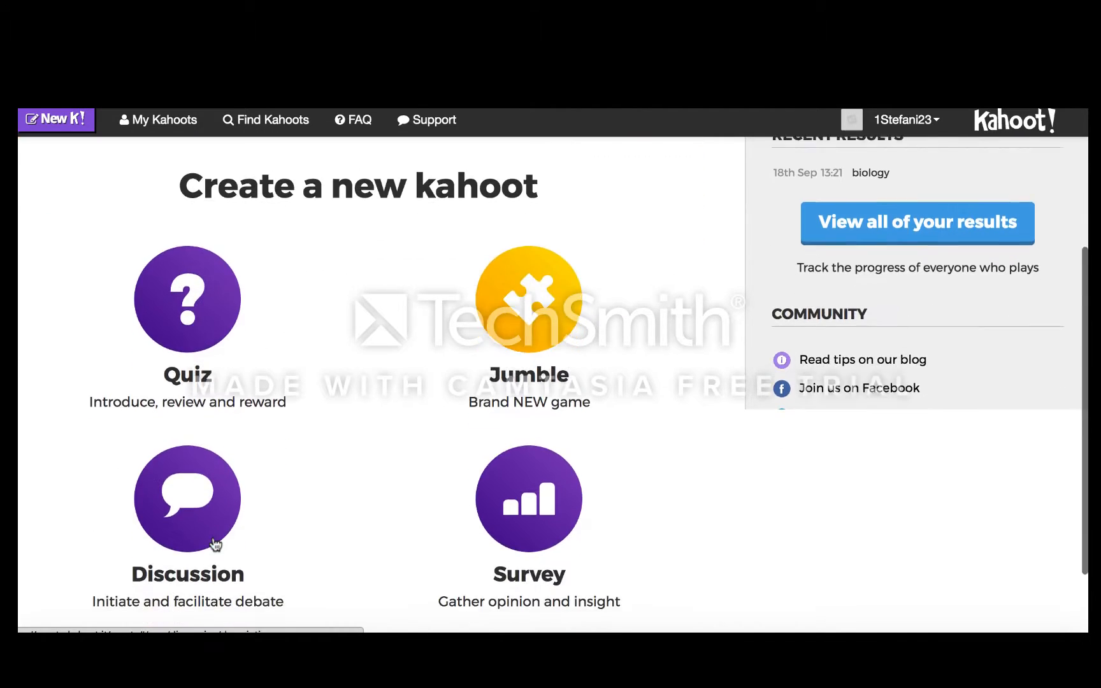
{"action": "left_click", "coordinate": [188, 318]}
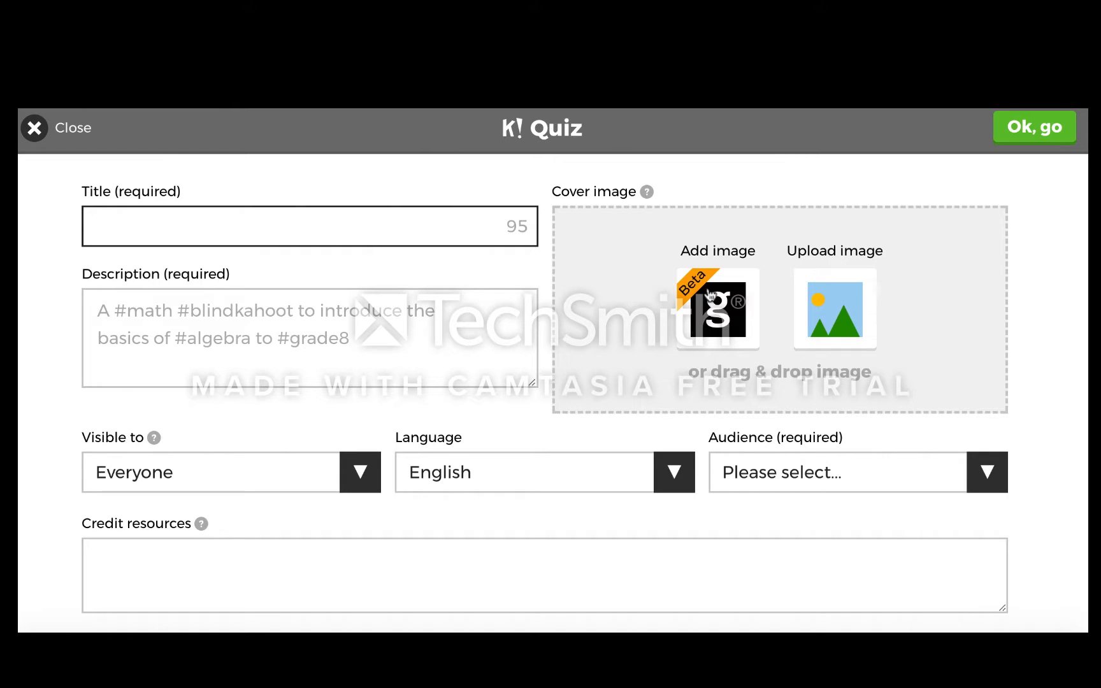
Title the quiz "chemistry" and enter "#lovechem" as its description
{"action": "type", "text": "chemistry"}
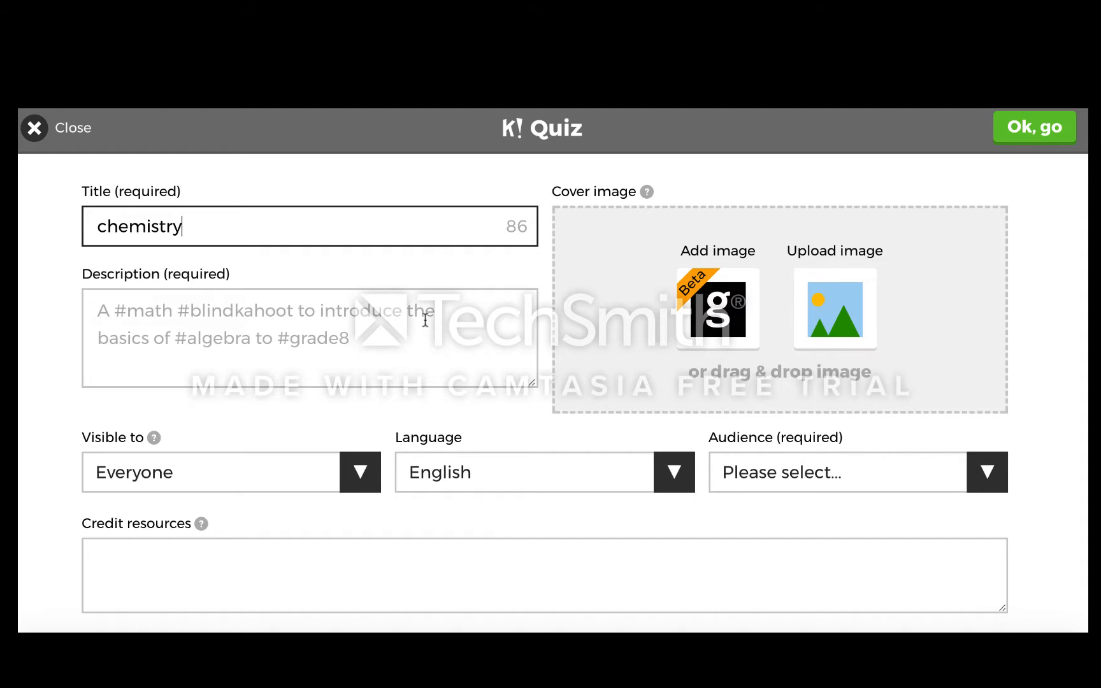
{"action": "left_click", "coordinate": [403, 317]}
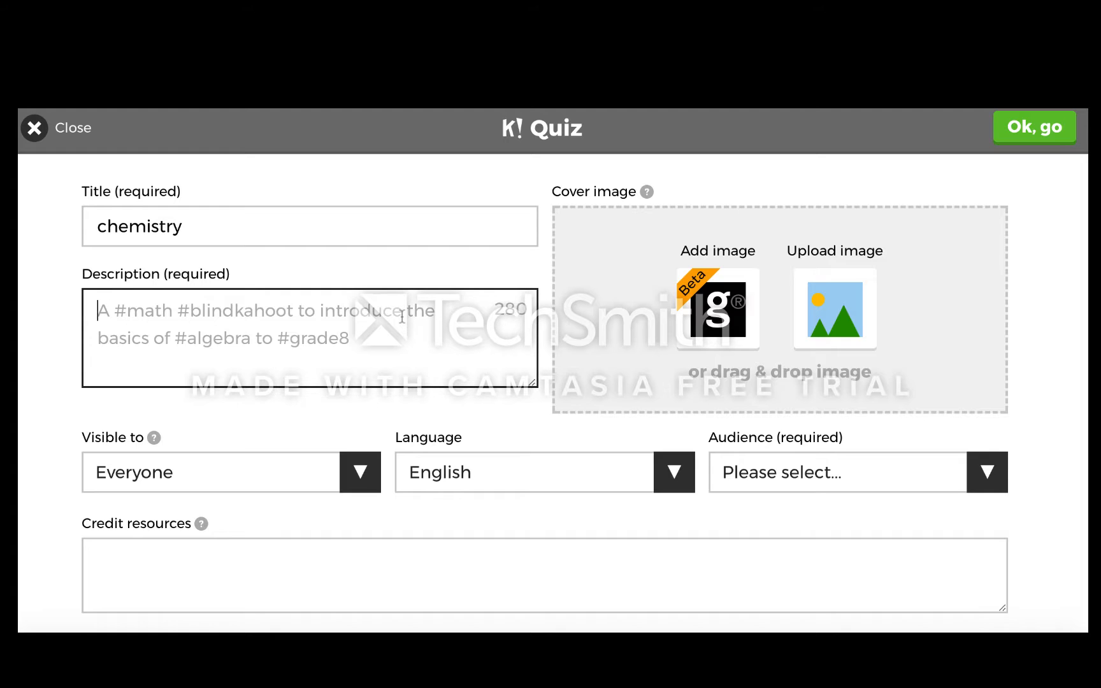
{"action": "type", "text": "#"}
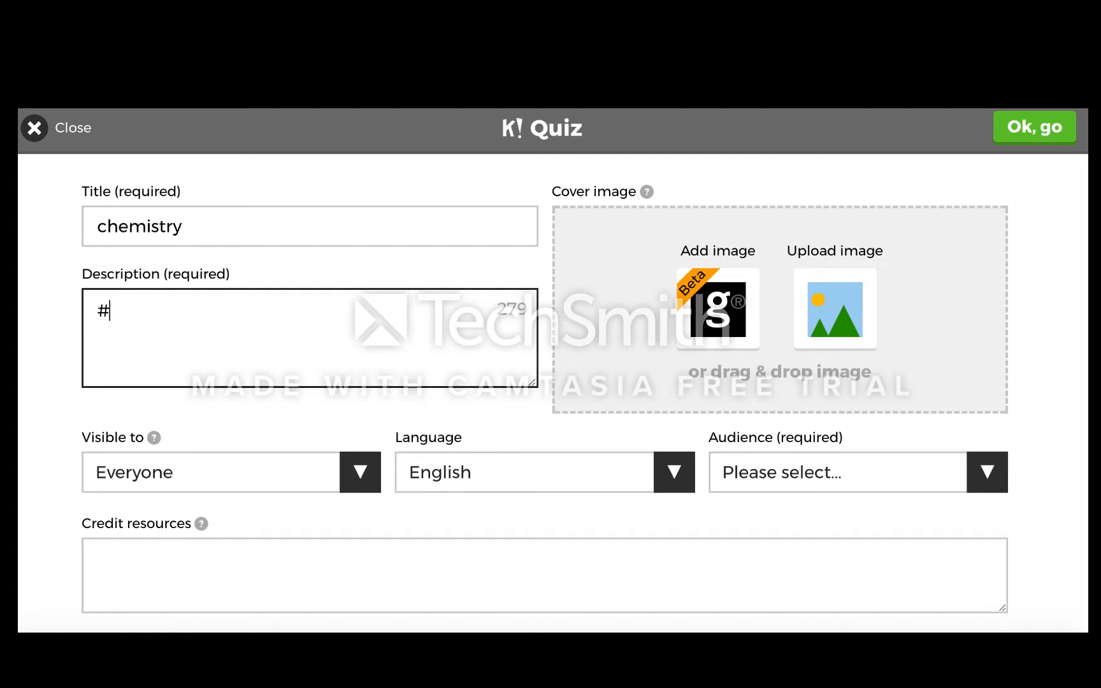
{"action": "type", "text": "loove"}
{"action": "key", "text": "BackSpace"}
{"action": "key", "text": "BackSpace"}
{"action": "type", "text": "echem"}
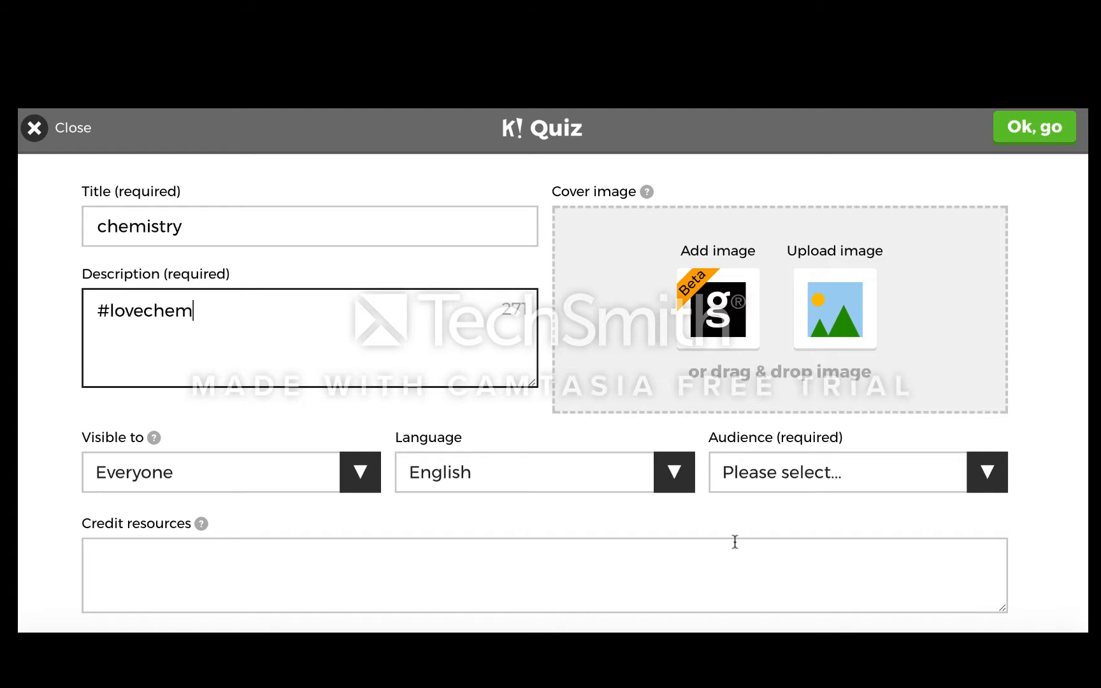
Set the quiz's audience to School and confirm the quiz details
{"action": "left_click", "coordinate": [802, 476]}
{"action": "left_click", "coordinate": [796, 498]}
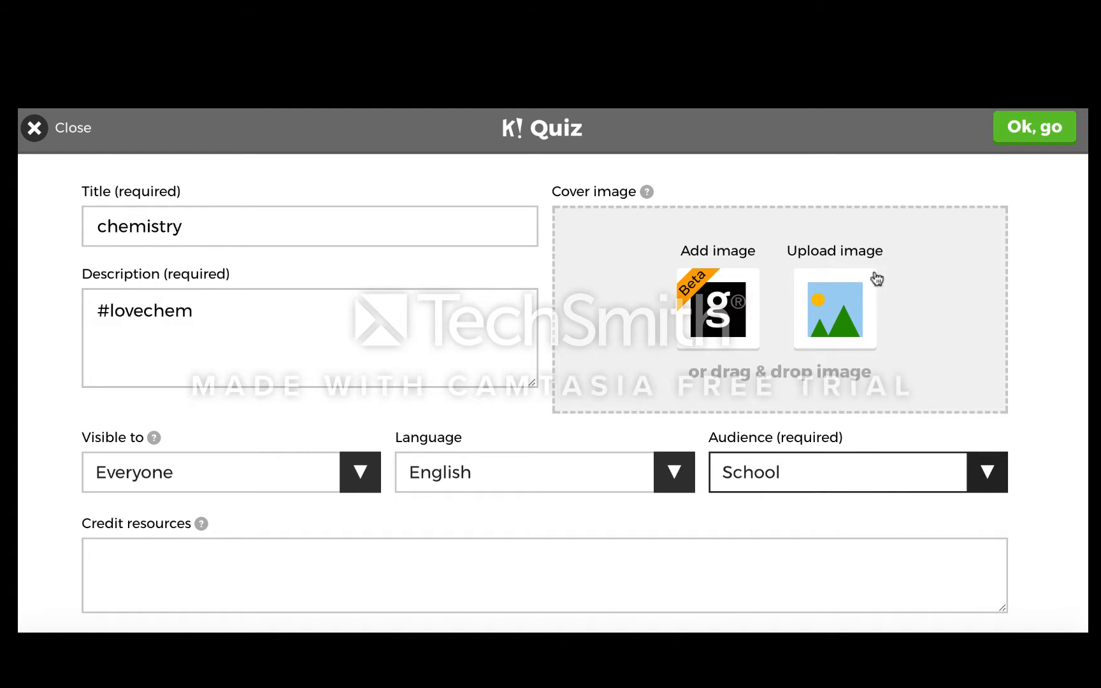
{"action": "left_click", "coordinate": [1022, 145]}
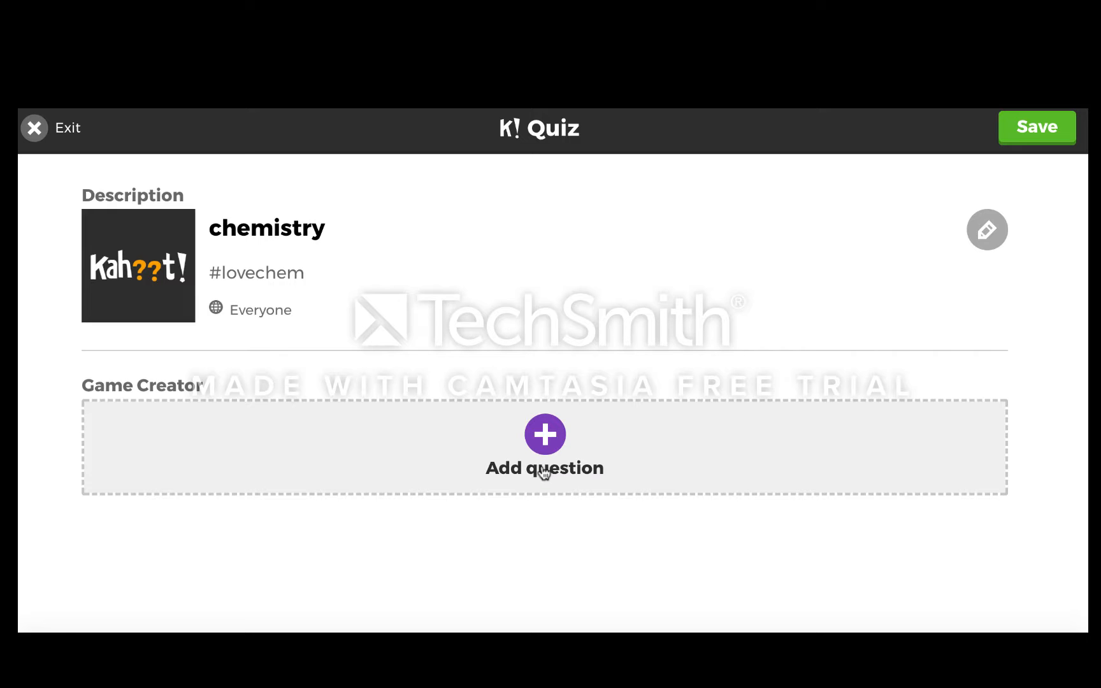
Add a question reading "what is chemistry?" and look over its time limit options
{"action": "left_click", "coordinate": [555, 440]}
{"action": "left_click", "coordinate": [385, 233]}
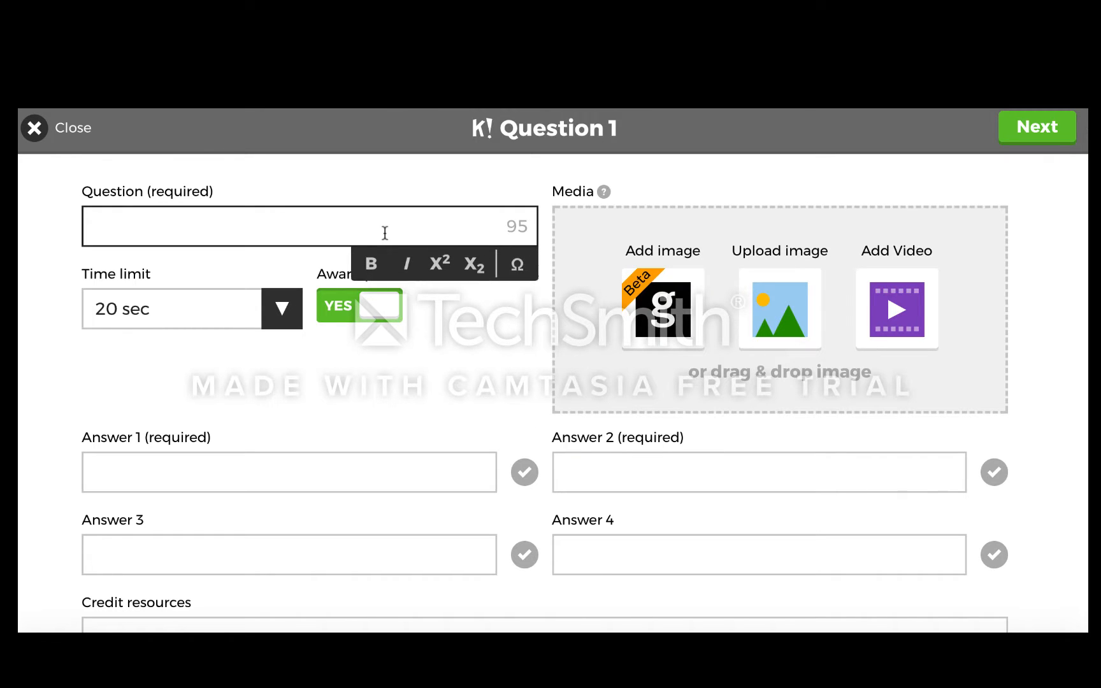
{"action": "type", "text": "w"}
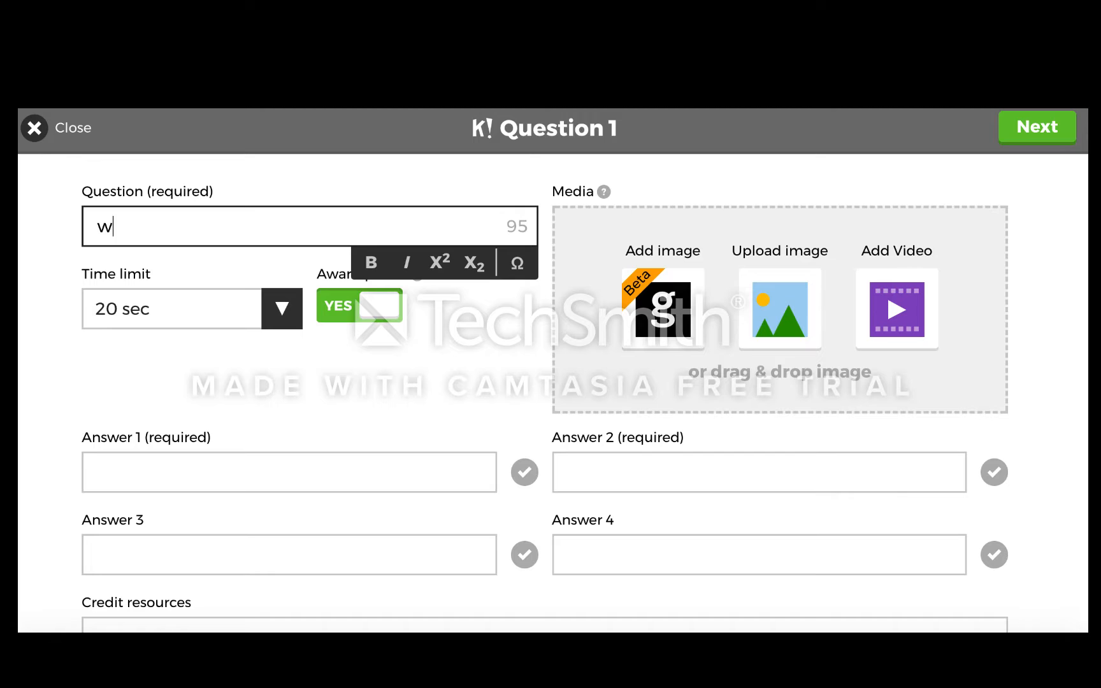
{"action": "type", "text": "hat is chemistry"}
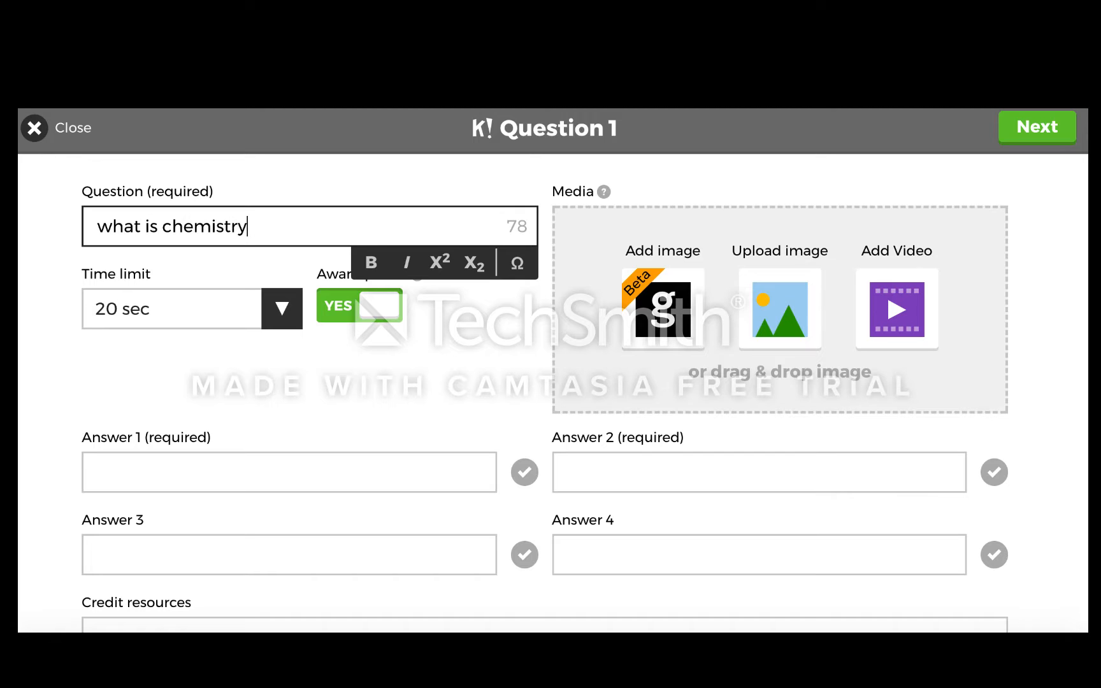
{"action": "type", "text": "?"}
{"action": "left_click", "coordinate": [271, 318]}
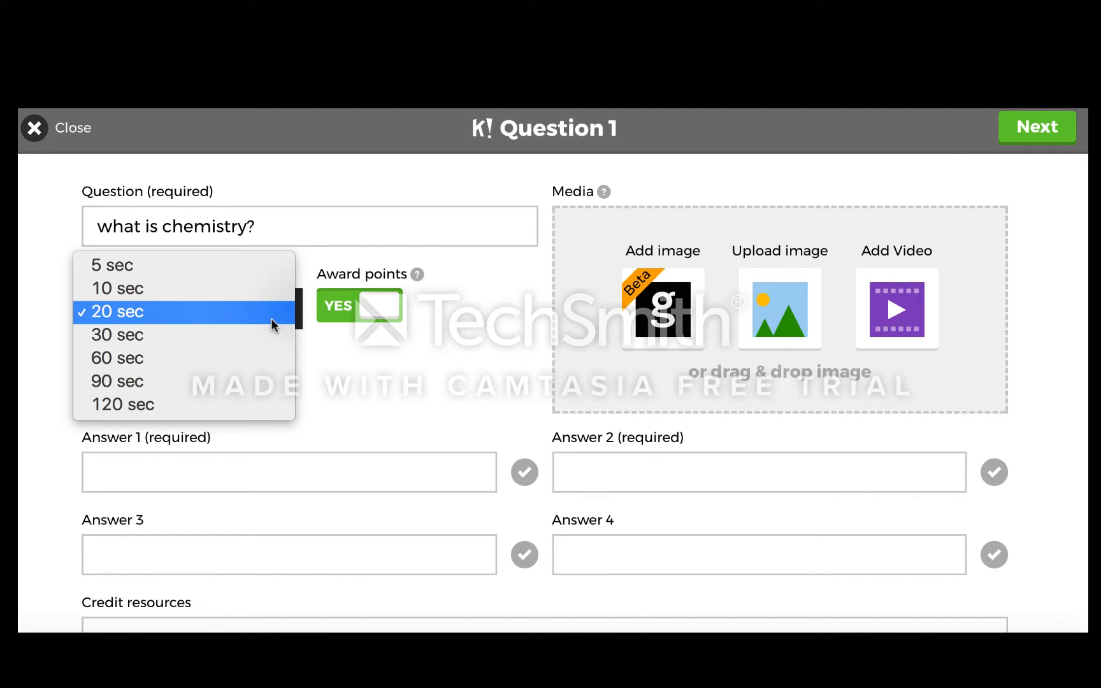
{"action": "left_click", "coordinate": [353, 369]}
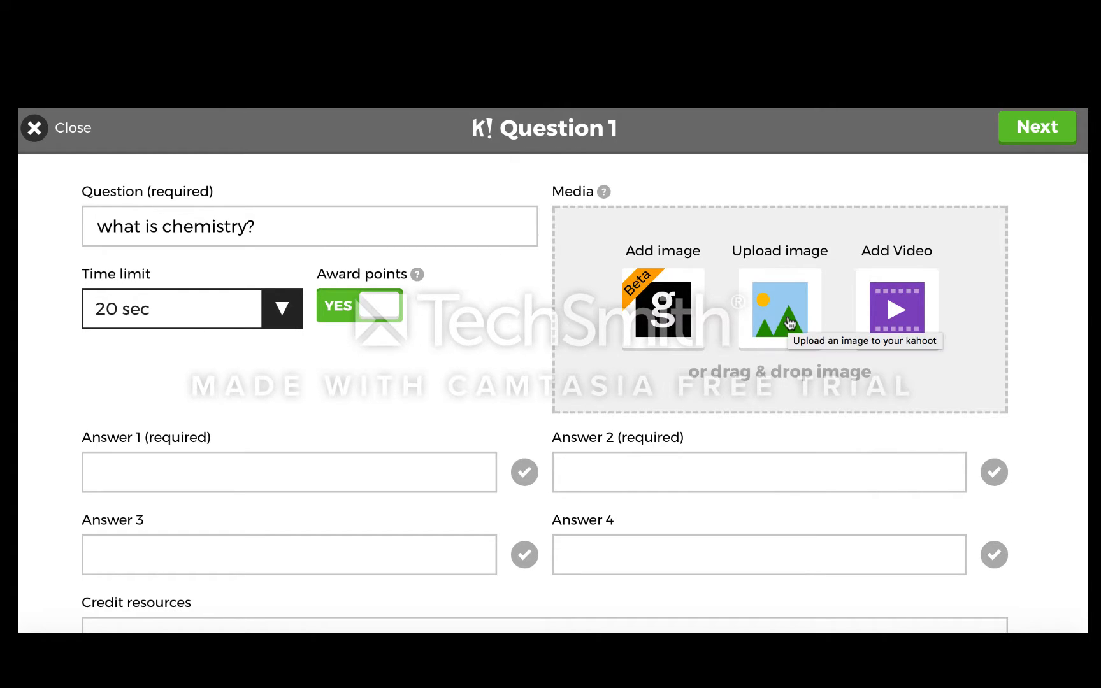
Fill in the four answers: "jfdks" for answer 1, "gfdg" for answers 2 and 4, and "fds" for answer 3
{"action": "left_click", "coordinate": [439, 471]}
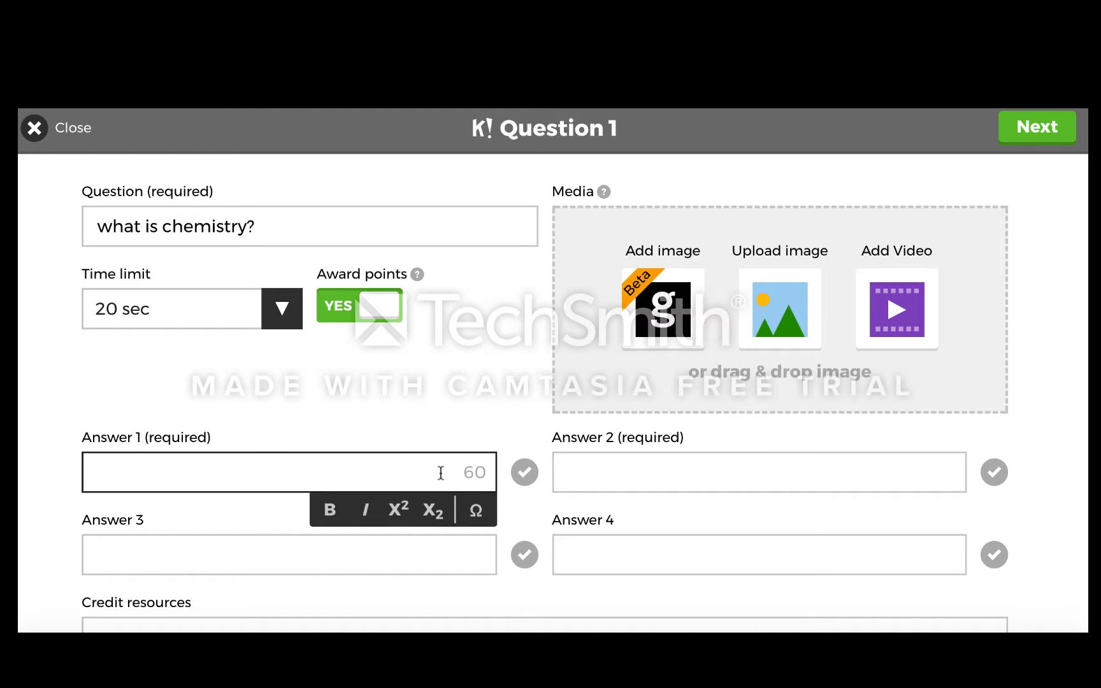
{"action": "type", "text": "jfdks"}
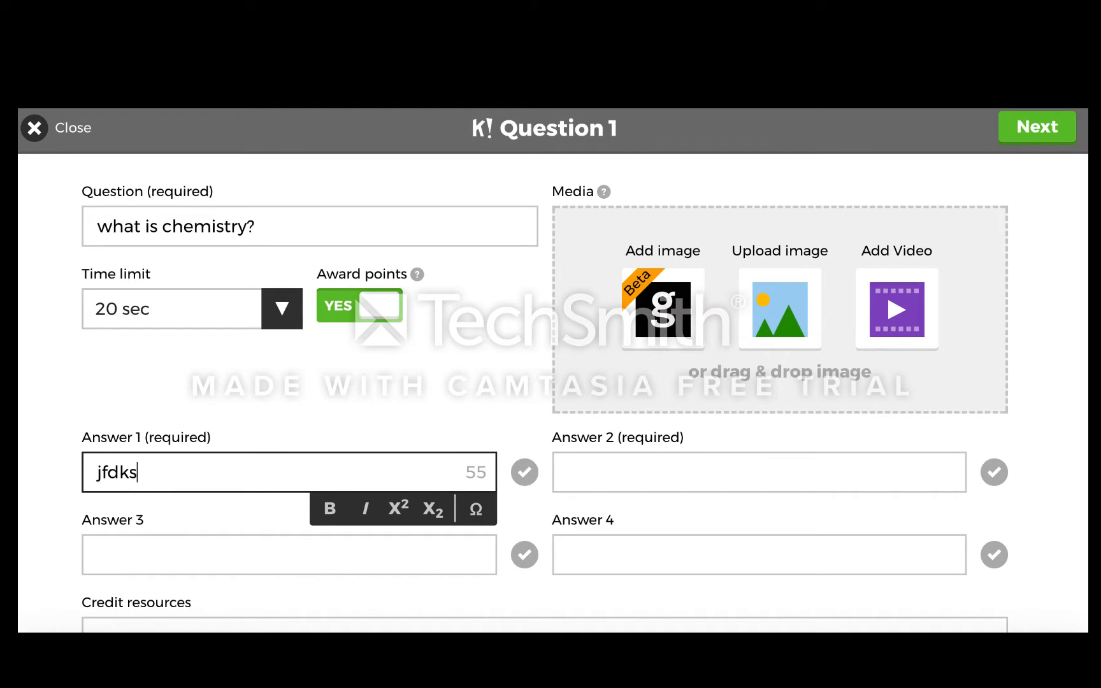
{"action": "left_click", "coordinate": [388, 548]}
{"action": "type", "text": "fds"}
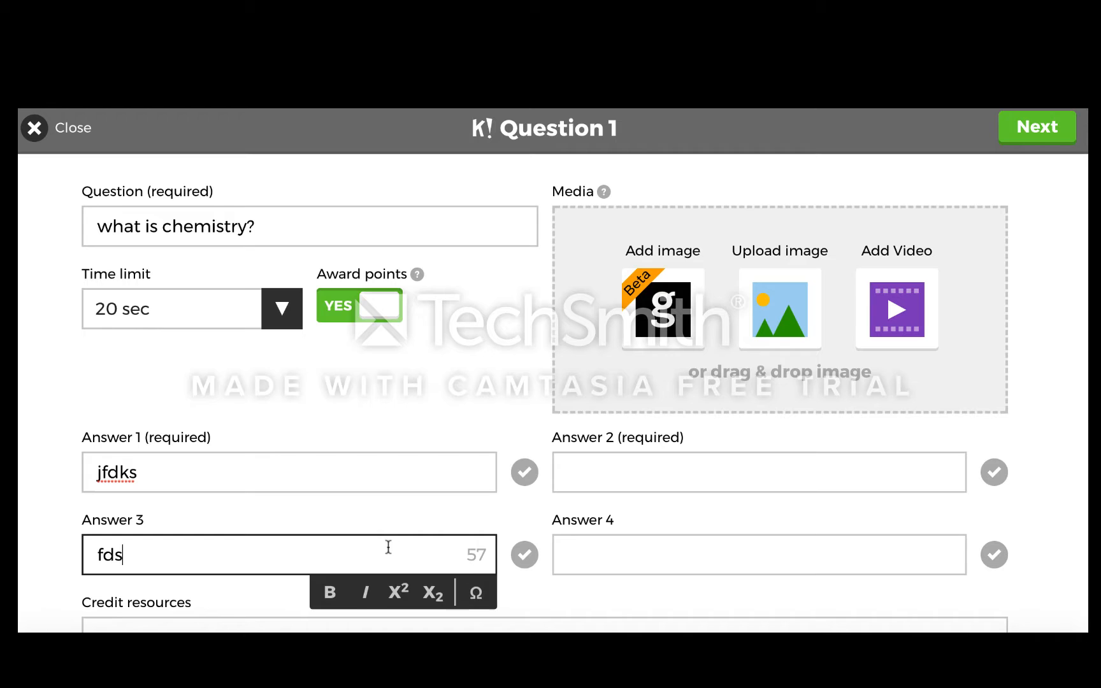
{"action": "left_click", "coordinate": [639, 485]}
{"action": "type", "text": "gfdg"}
{"action": "left_click", "coordinate": [623, 555]}
{"action": "type", "text": "gfdg"}
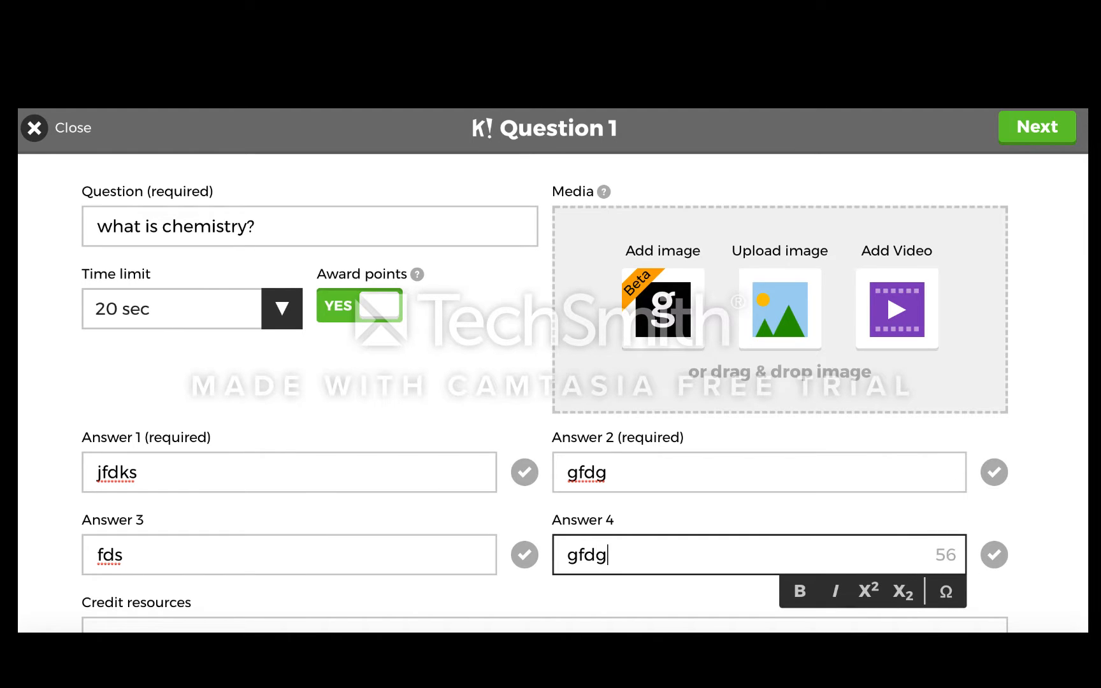
Mark answer 3 as correct, try marking answer 1 as correct too, and finish the question
{"action": "left_click", "coordinate": [524, 557]}
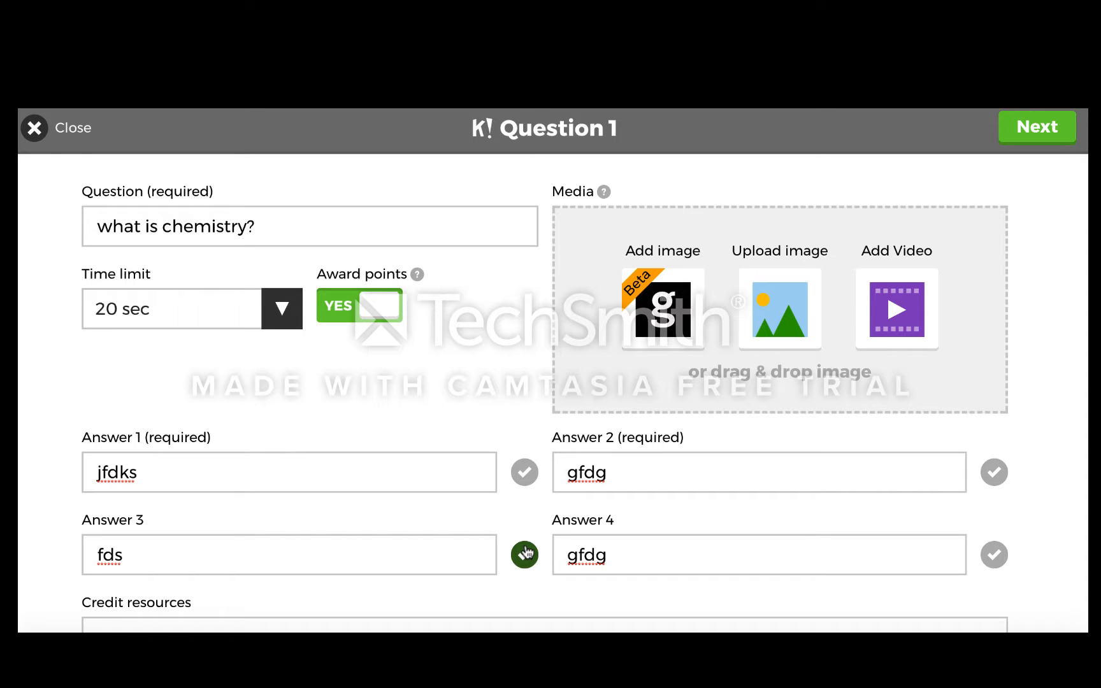
{"action": "scroll", "coordinate": [524, 564], "scroll_direction": "down", "scroll_amount": 3}
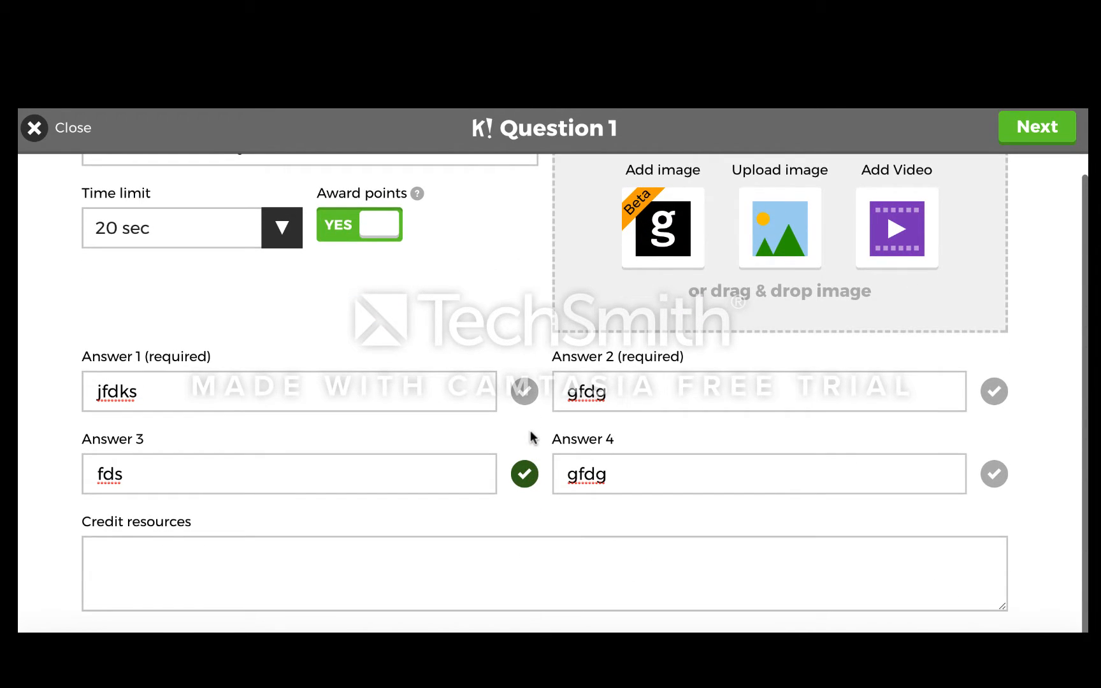
{"action": "left_click", "coordinate": [525, 391]}
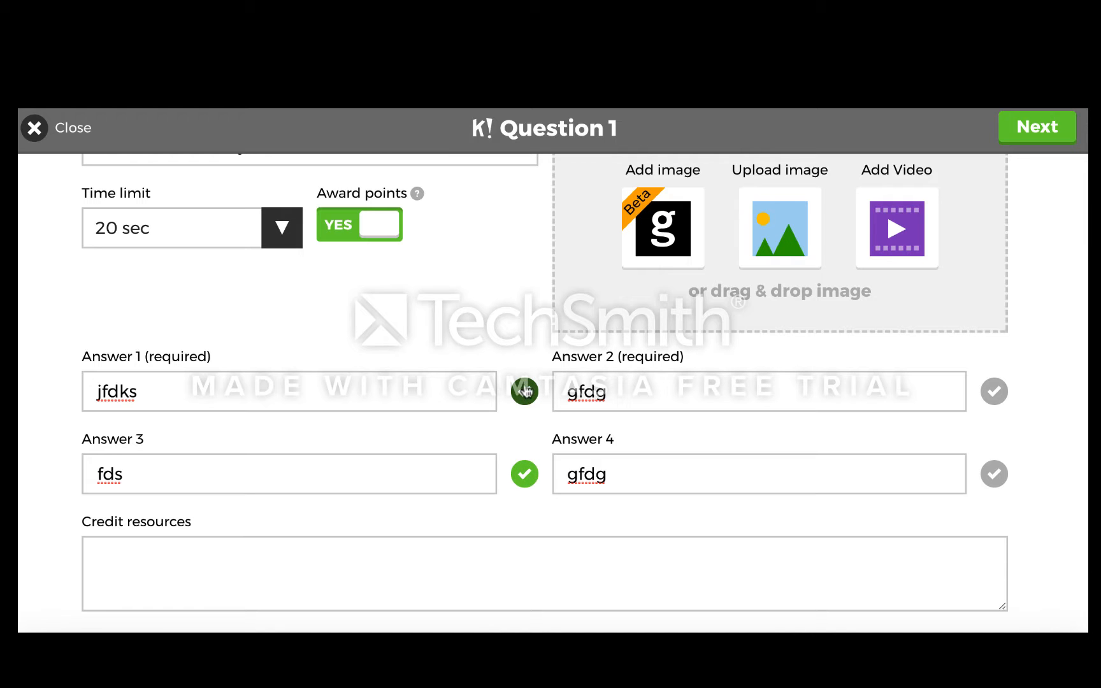
{"action": "left_click", "coordinate": [525, 392]}
{"action": "scroll", "coordinate": [838, 307], "scroll_direction": "up", "scroll_amount": 2}
{"action": "left_click", "coordinate": [1033, 127]}
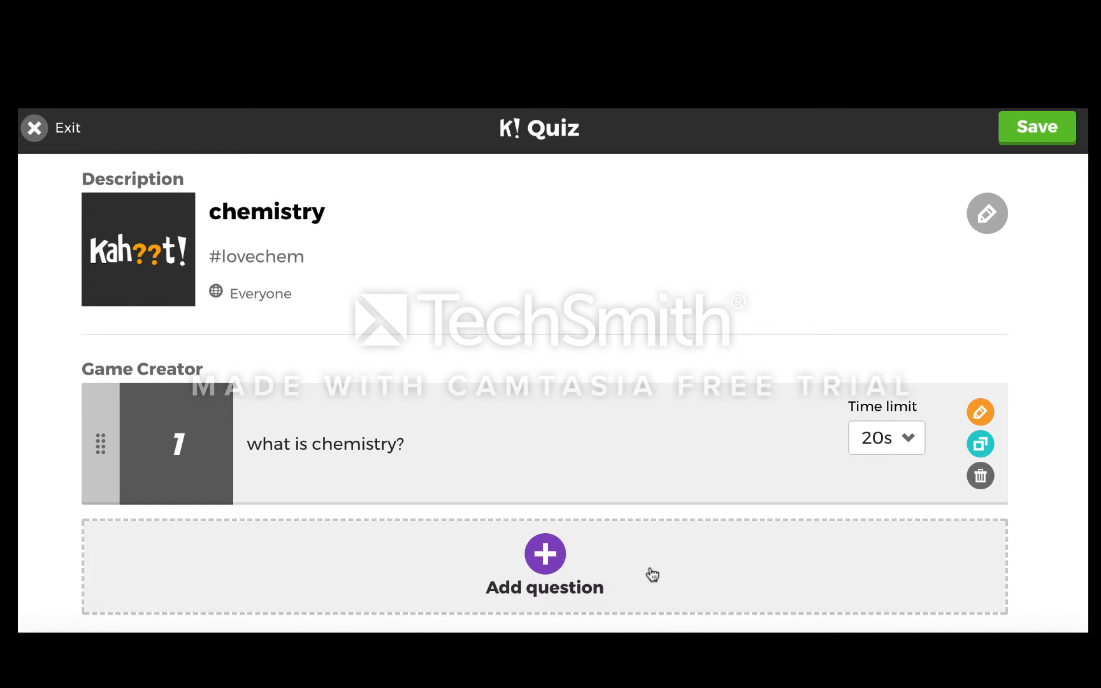
Check the time limit choices for the question in the quiz overview and save the quiz
{"action": "left_click", "coordinate": [895, 434]}
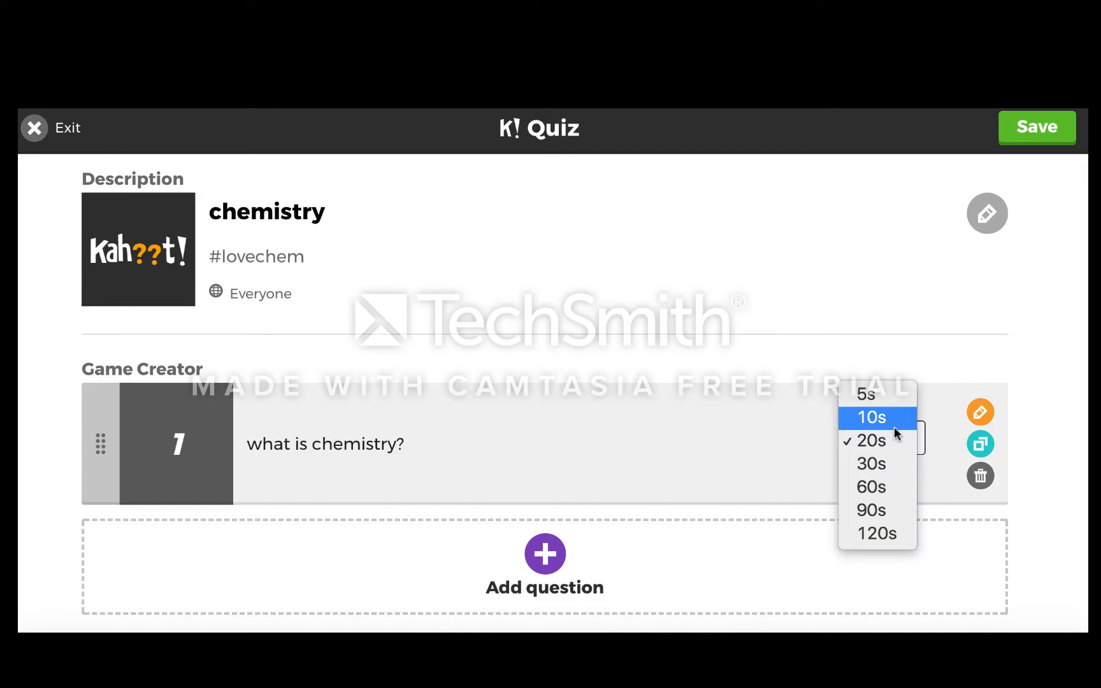
{"action": "left_click", "coordinate": [932, 353]}
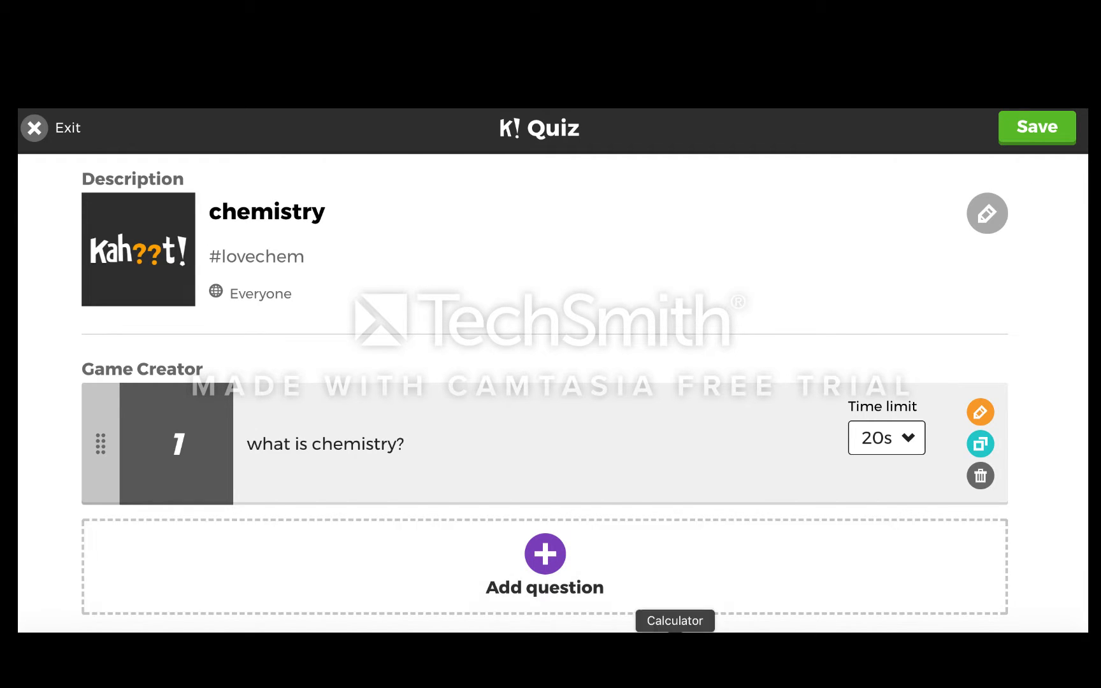
{"action": "left_click", "coordinate": [1035, 130]}
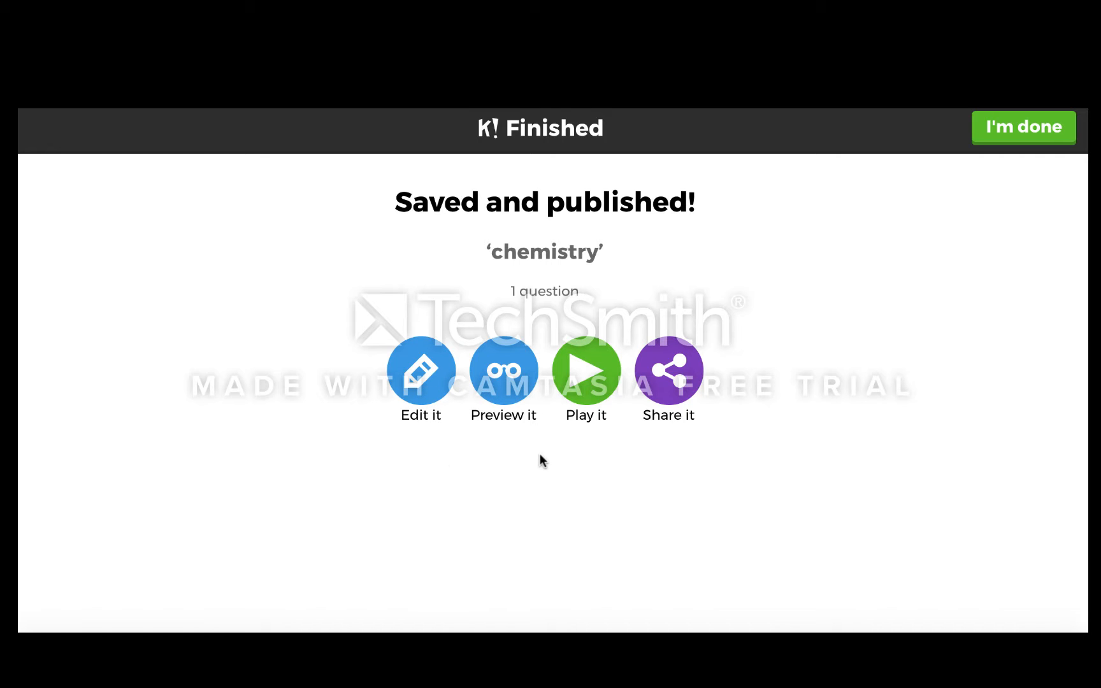
Open the preview of the chemistry quiz and launch it in Classic player versus player mode
{"action": "left_click", "coordinate": [609, 384]}
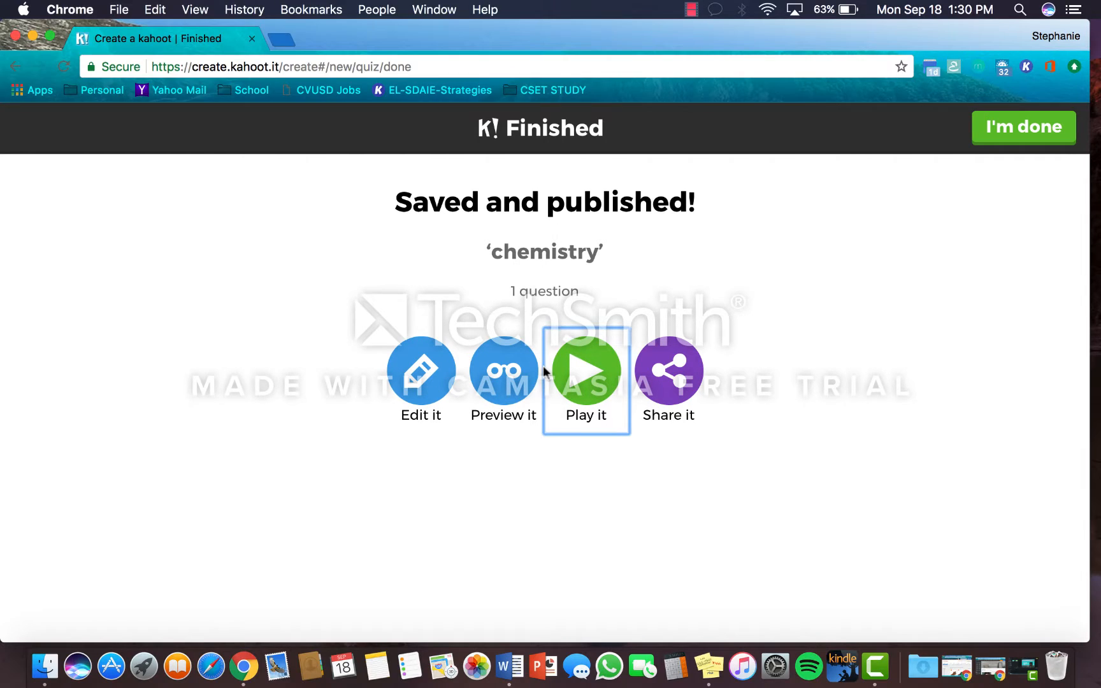
{"action": "left_click", "coordinate": [494, 377]}
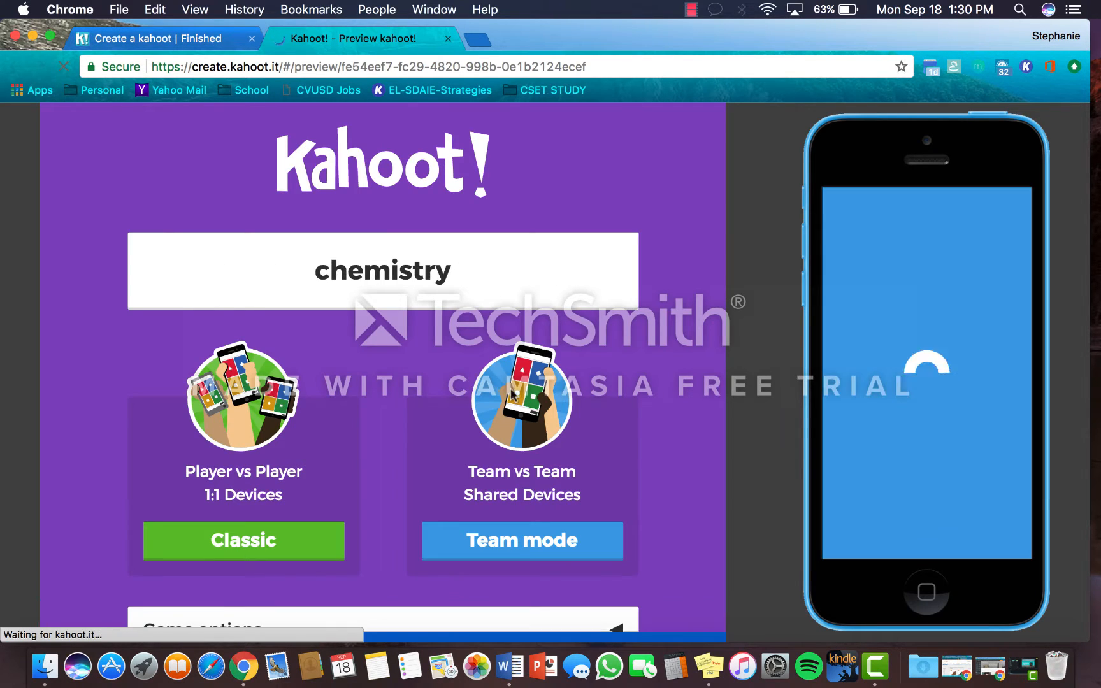
{"action": "scroll", "coordinate": [546, 438], "scroll_direction": "down", "scroll_amount": 3}
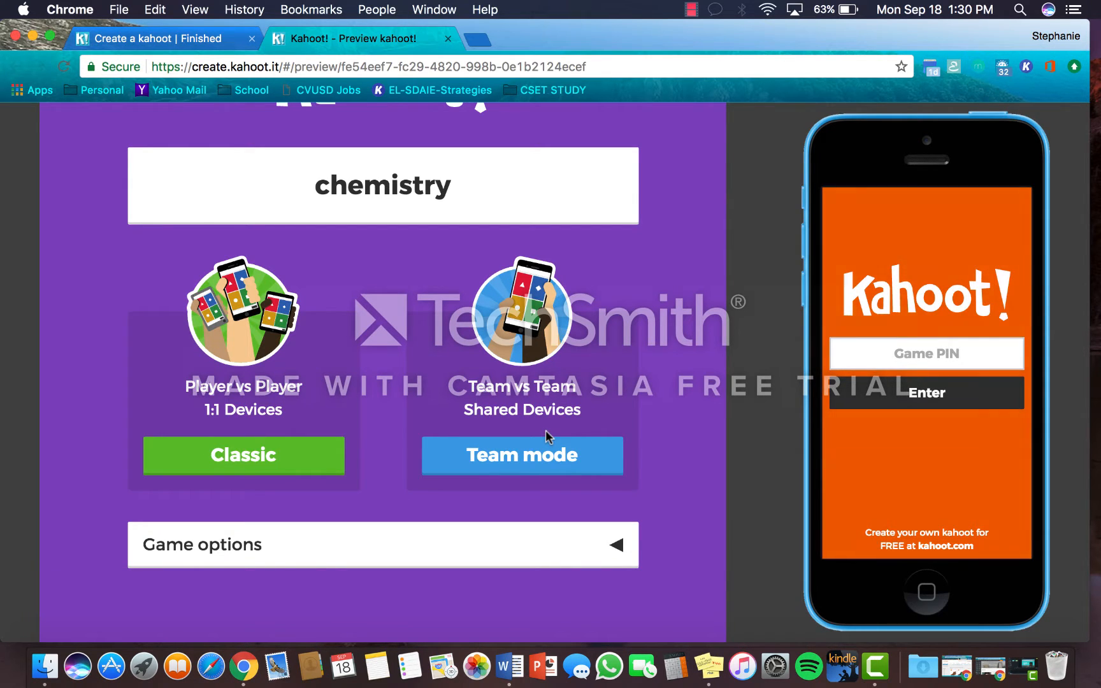
{"action": "left_click", "coordinate": [274, 462]}
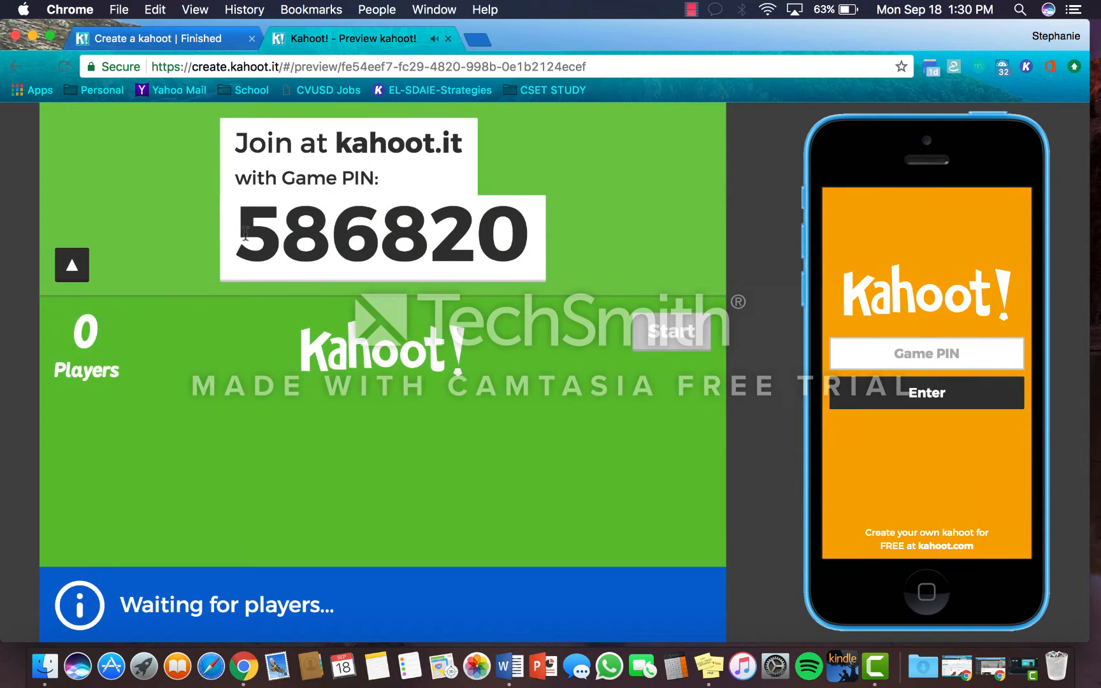
Enter the game PIN shown in the lobby on the simulated phone and submit it
{"action": "left_click_drag", "start_coordinate": [245, 234], "coordinate": [526, 234]}
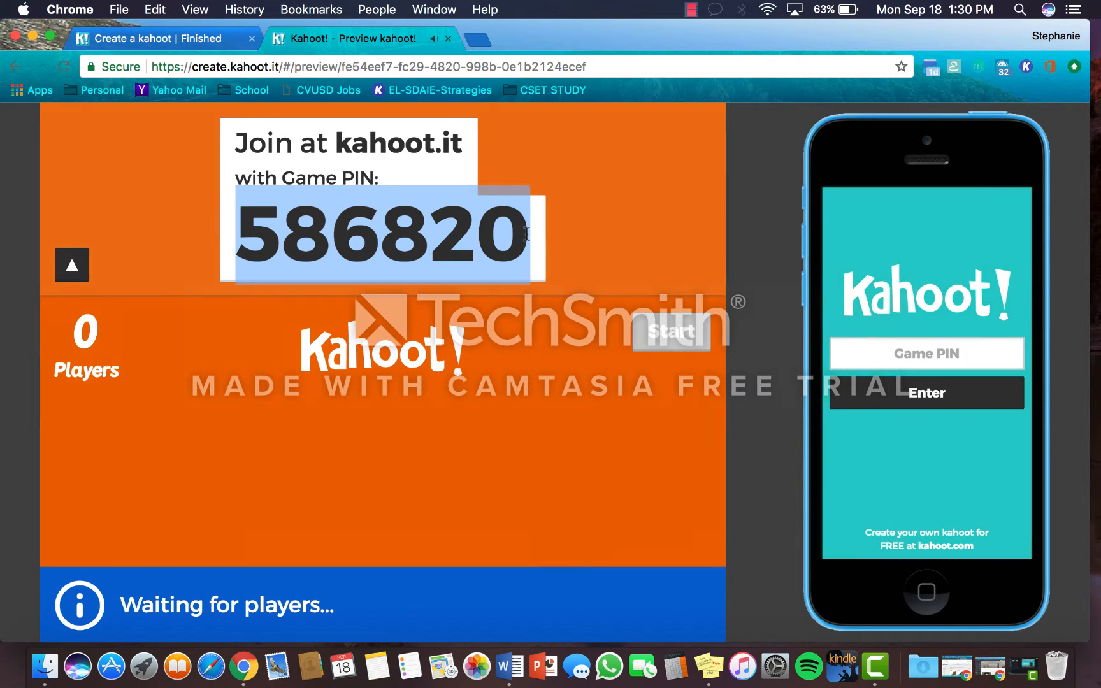
{"action": "left_click", "coordinate": [527, 234]}
{"action": "left_click", "coordinate": [894, 352]}
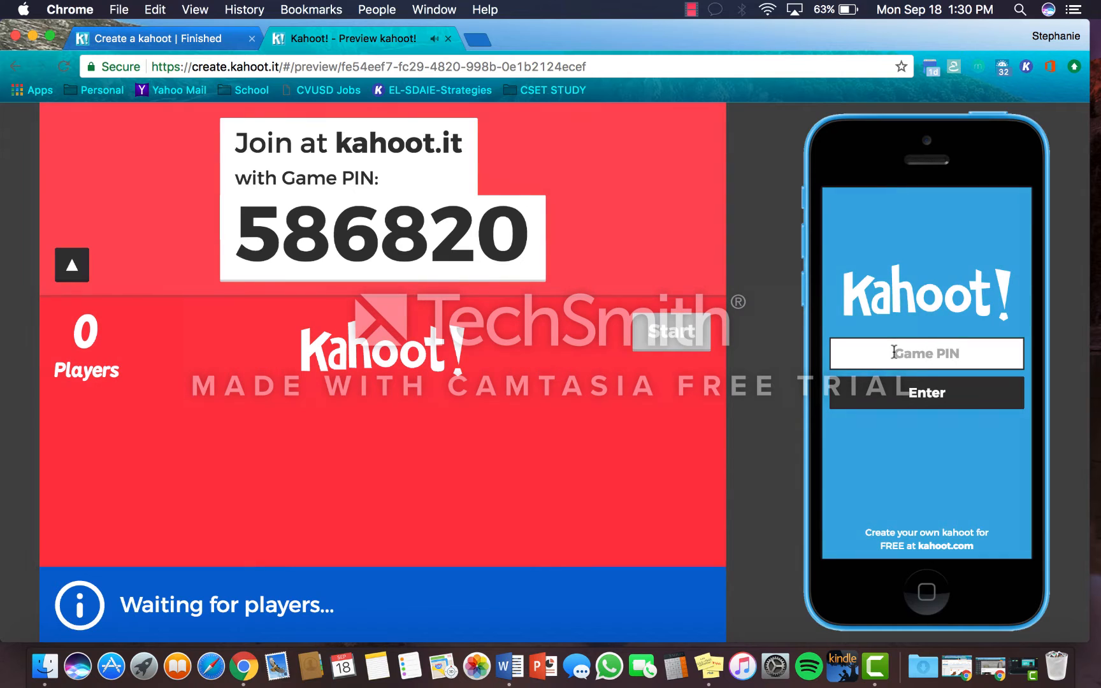
{"action": "type", "text": "586"}
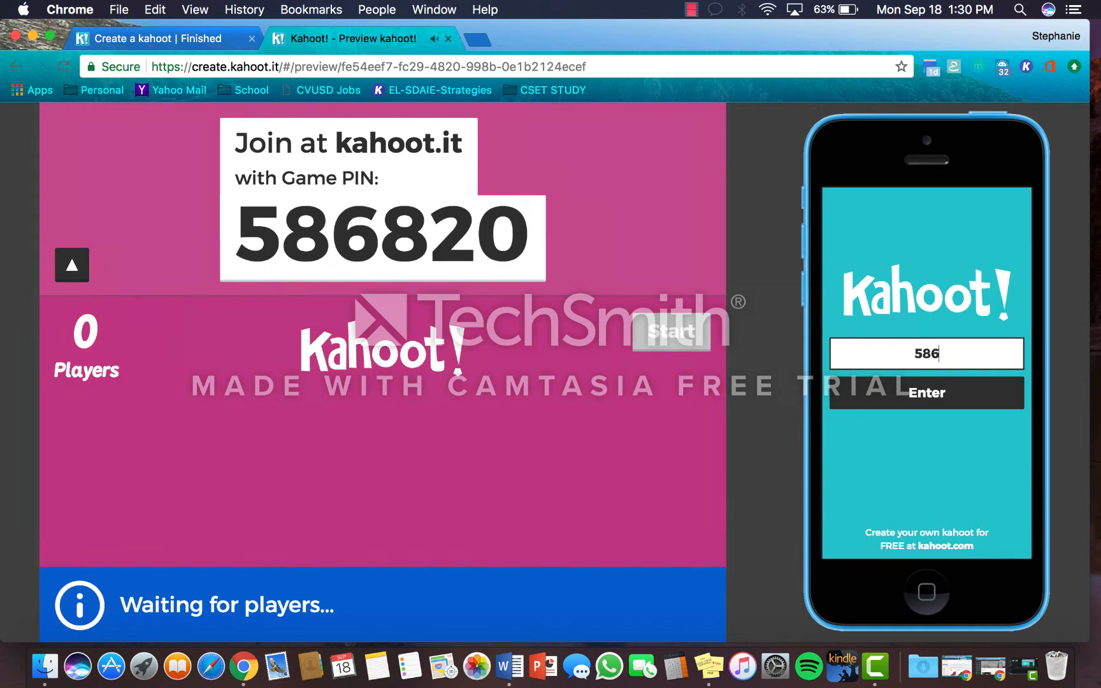
{"action": "type", "text": "820"}
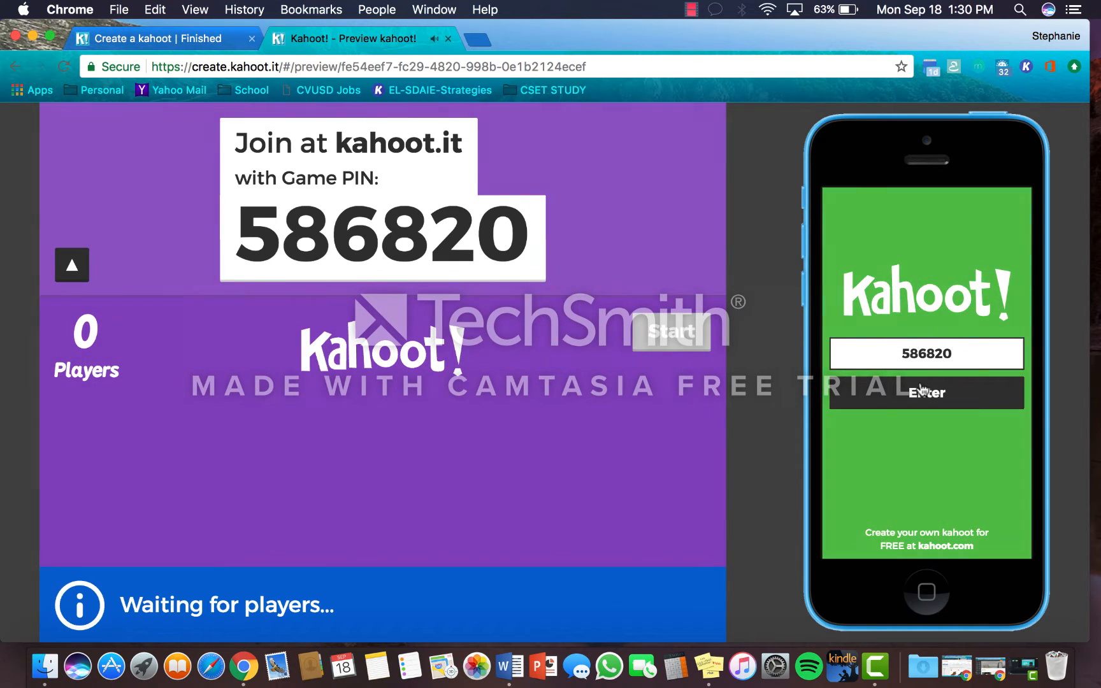
{"action": "left_click", "coordinate": [923, 401]}
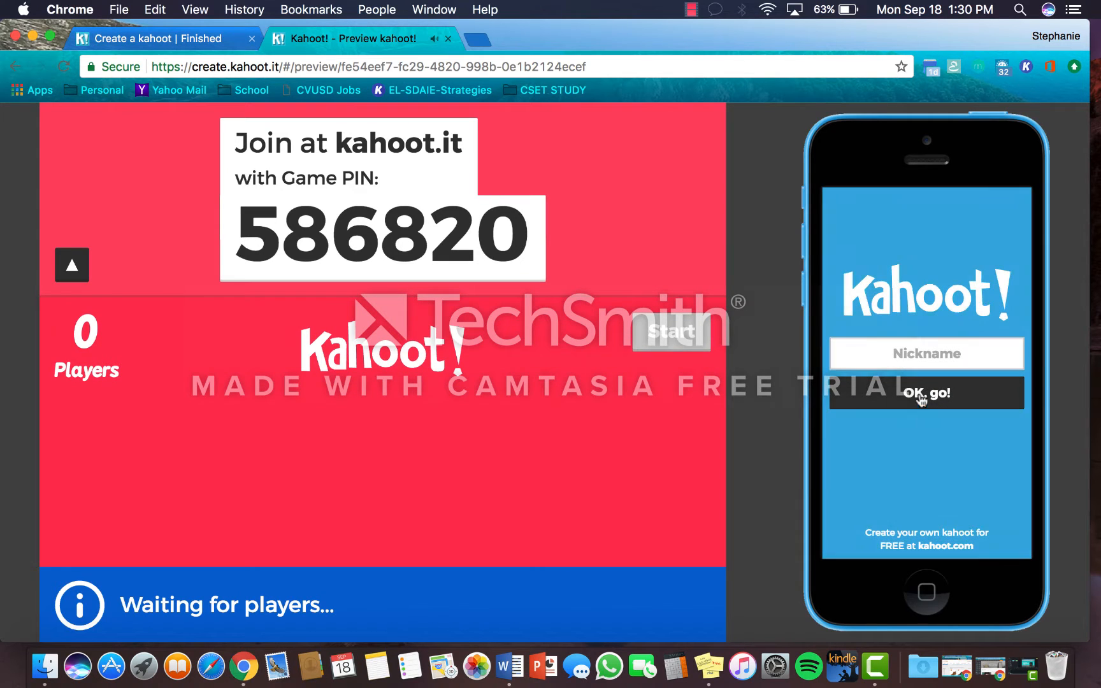
Join the game on the simulated phone with the player's nickname and start the quiz
{"action": "left_click", "coordinate": [905, 363]}
{"action": "type", "text": "eph"}
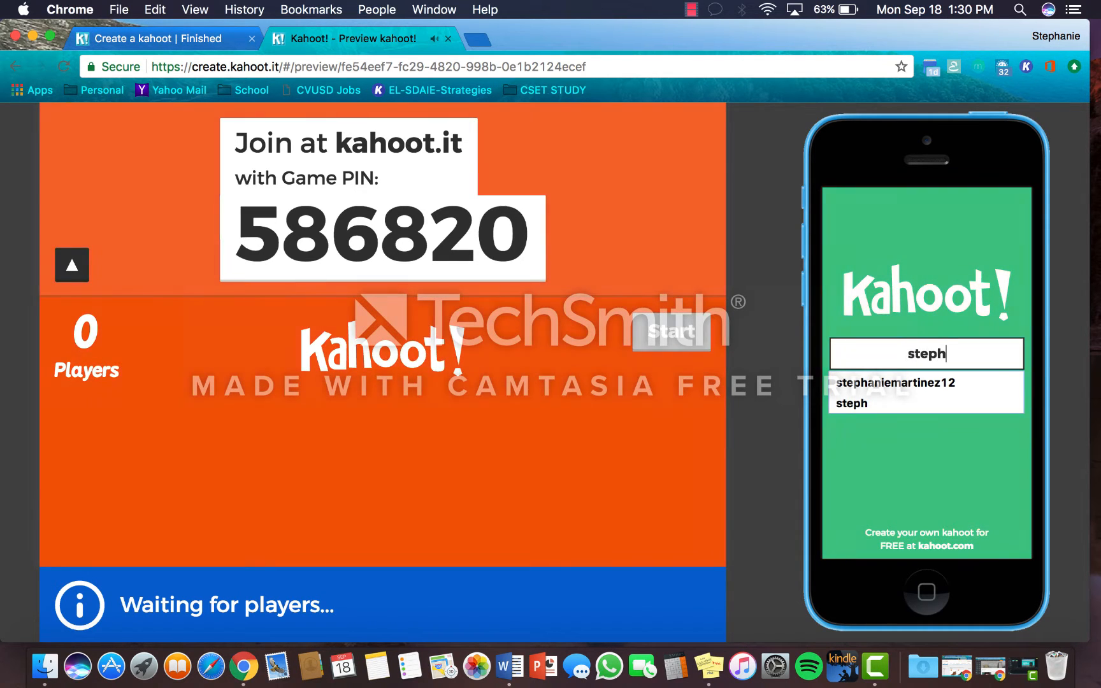
{"action": "left_click", "coordinate": [902, 405]}
{"action": "left_click", "coordinate": [909, 396]}
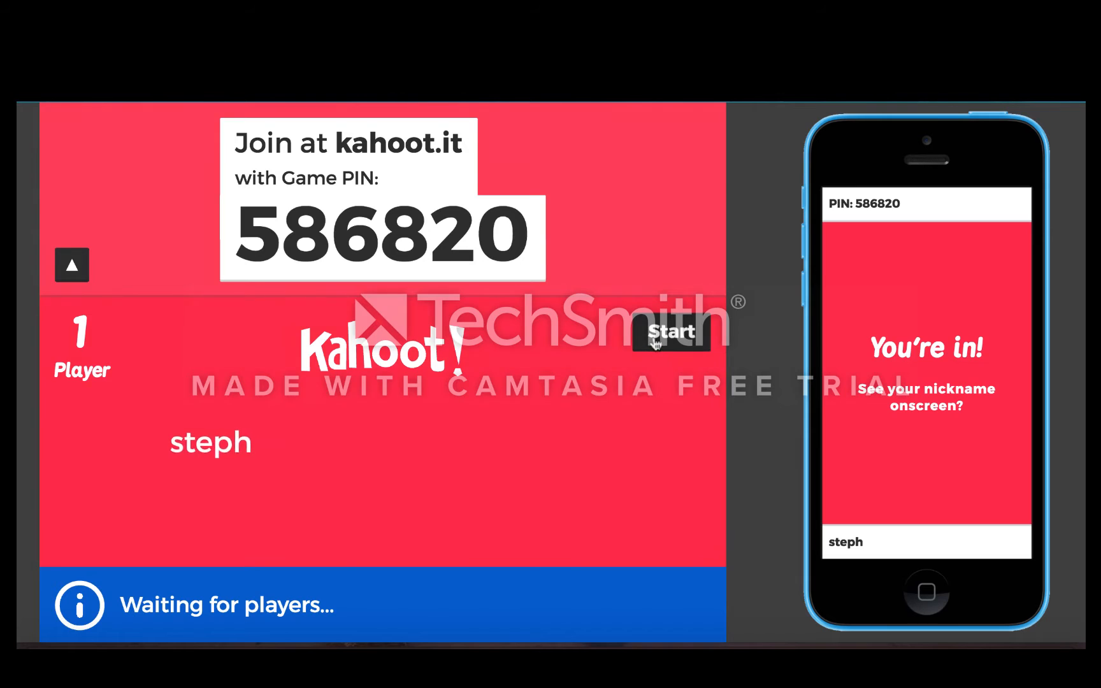
{"action": "left_click", "coordinate": [656, 343]}
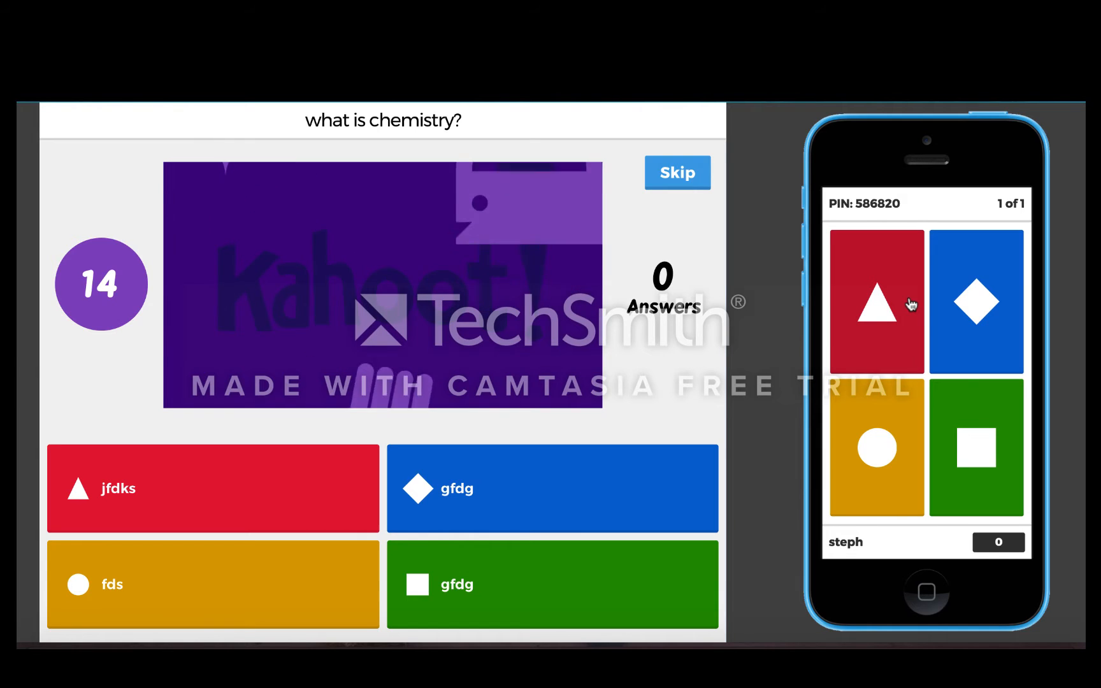
Answer the chemistry question on the phone with the yellow circle, "fds", and advance past the podium to the game results
{"action": "left_click", "coordinate": [886, 453]}
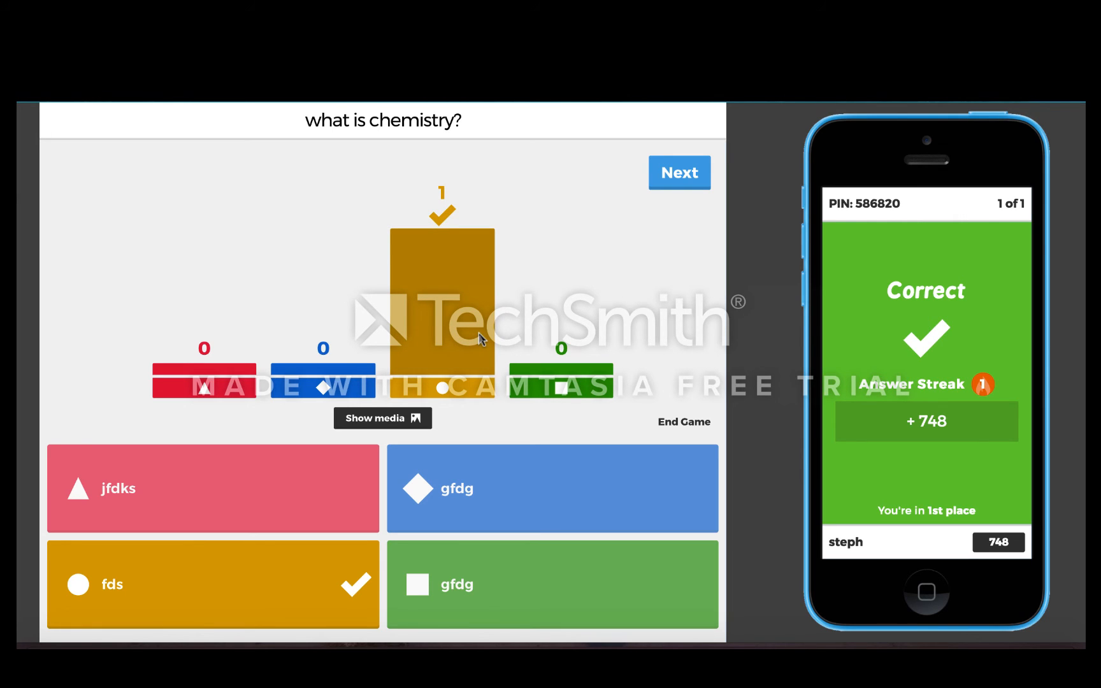
{"action": "left_click", "coordinate": [684, 180]}
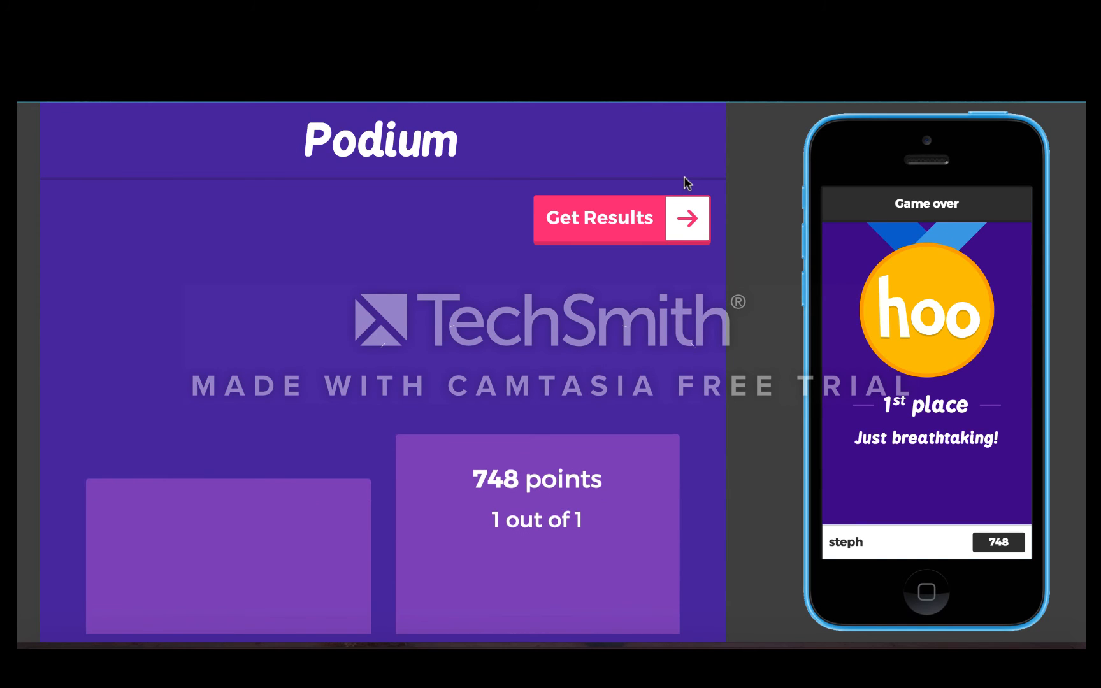
{"action": "left_click", "coordinate": [629, 237]}
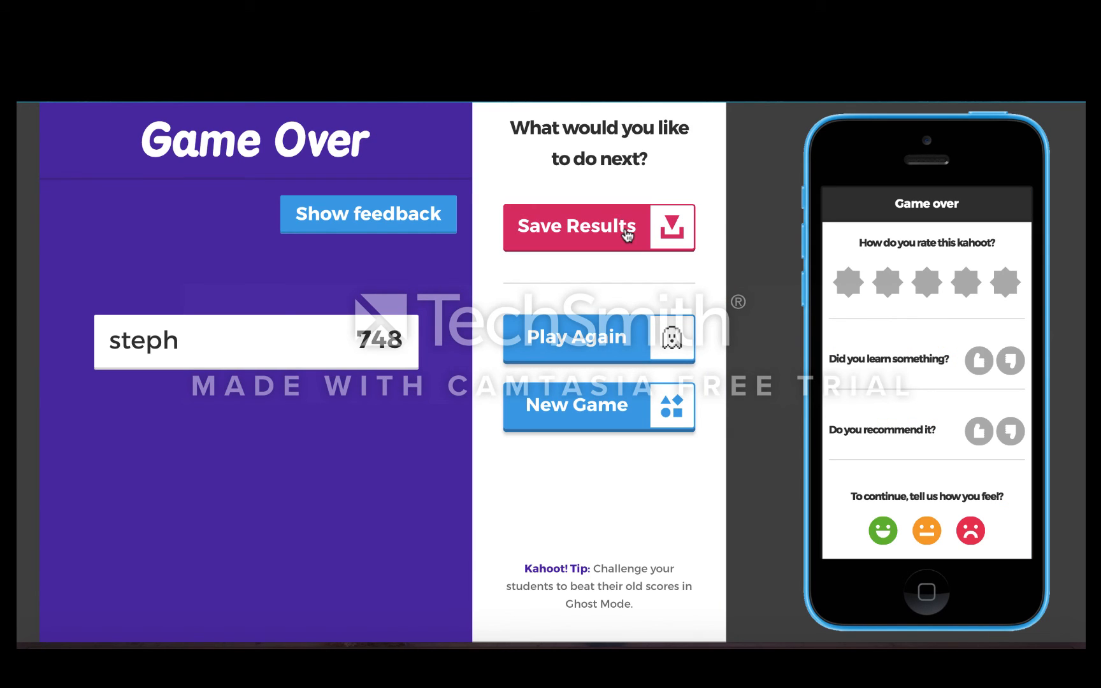